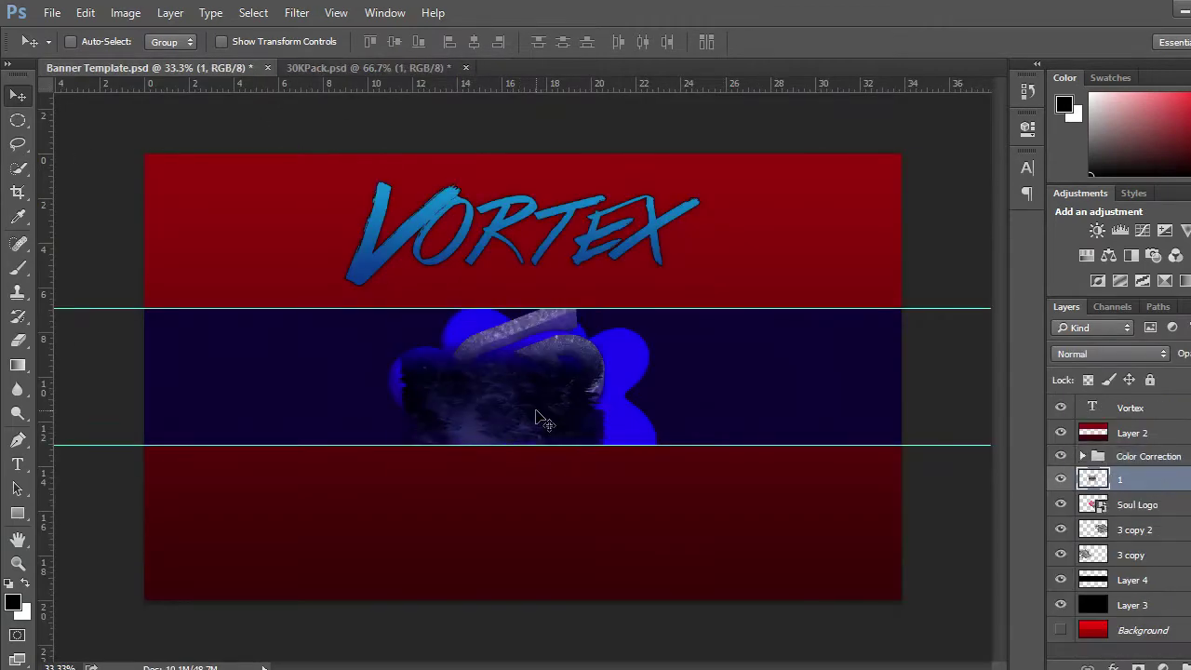
- Stretch the pasted dark texture taller over the navy band and move it onto the Soul logo
{"action": "key", "text": "ctrl+t"}
{"action": "key", "text": "Return"}
{"action": "key", "text": "ctrl+t"}
{"action": "left_click_drag", "start_coordinate": [526, 307], "coordinate": [526, 258]}
{"action": "key", "text": "Return"}
{"action": "key", "text": "ctrl+t"}
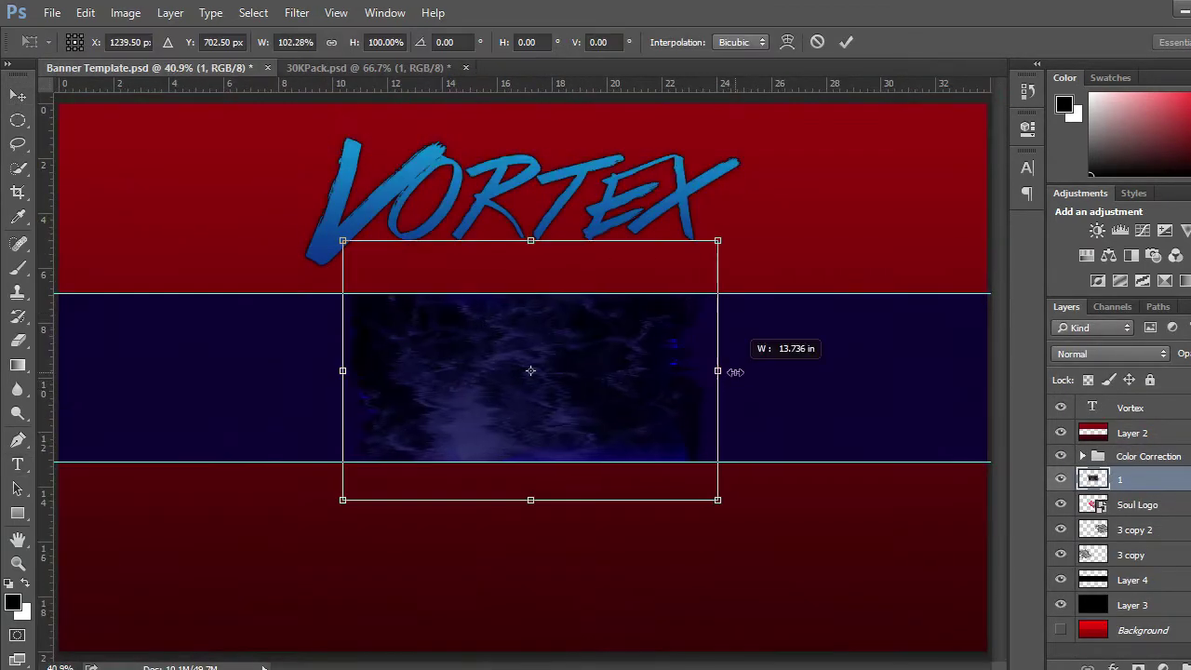
{"action": "key", "text": "Return"}
{"action": "left_click_drag", "start_coordinate": [670, 390], "coordinate": [678, 391]}
- Set the texture to Overlay, clip it to Soul Logo, and show 30KPack's HIGHLIGHT EFFECTS group
{"action": "left_click", "coordinate": [1111, 353]}
{"action": "left_click", "coordinate": [1052, 170]}
{"action": "key", "text": "ctrl+alt+g"}
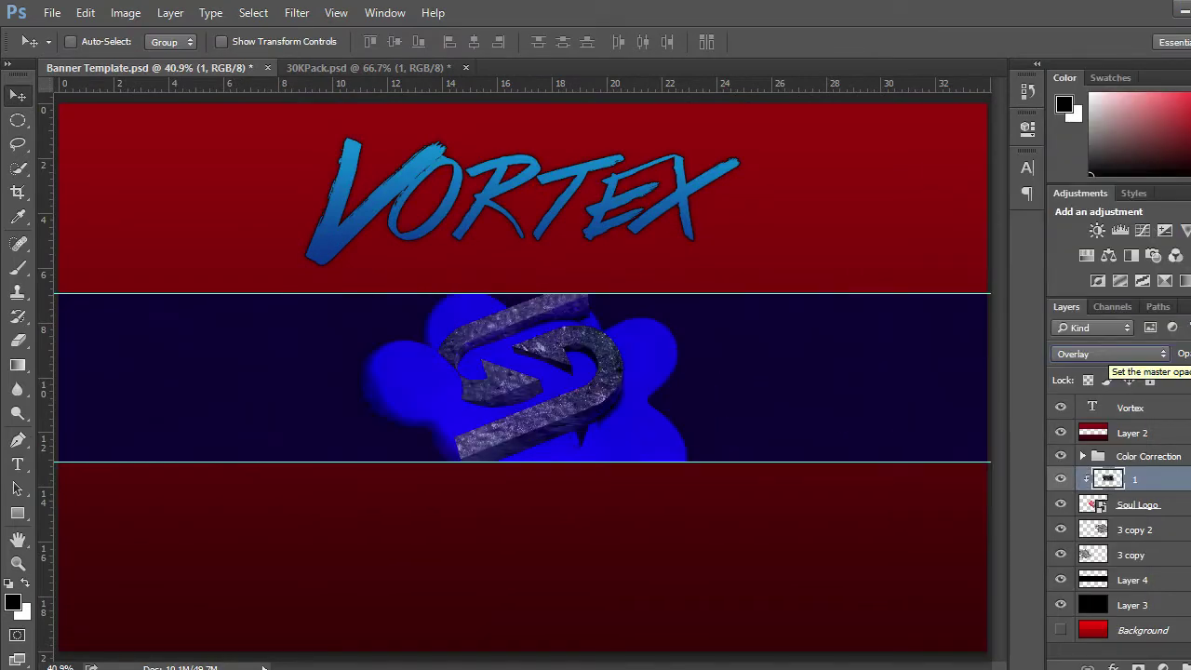
{"action": "left_click", "coordinate": [1135, 510]}
{"action": "key", "text": "ctrl+Tab"}
{"action": "left_click", "coordinate": [1060, 449]}
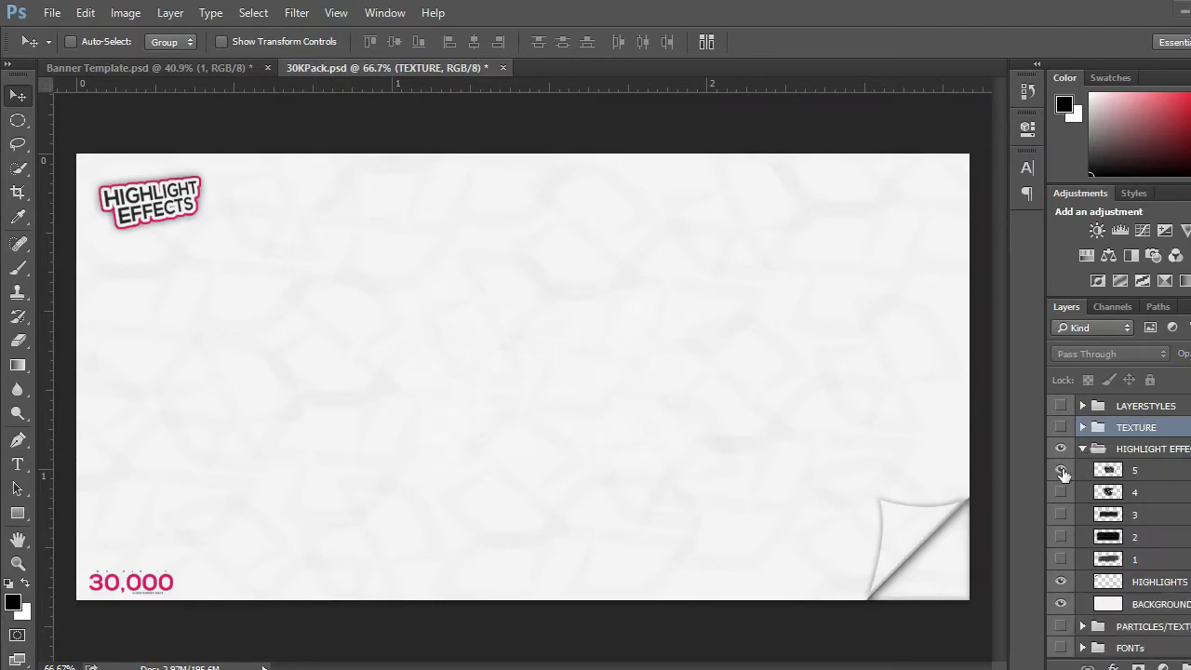
- Copy a pack layer into the banner, then reveal particle layer 7 in 30KPack's PARTICLES/TEXT group
{"action": "mouse_move", "coordinate": [1070, 537]}
{"action": "left_mouse_down"}
{"action": "mouse_move", "coordinate": [285, 402]}
{"action": "mouse_move", "coordinate": [732, 444]}
{"action": "left_mouse_up"}
{"action": "key", "text": "ctrl+Tab"}
{"action": "left_click", "coordinate": [1082, 448]}
{"action": "left_click", "coordinate": [1061, 470]}
{"action": "left_click", "coordinate": [1084, 470]}
{"action": "left_click", "coordinate": [1060, 492]}
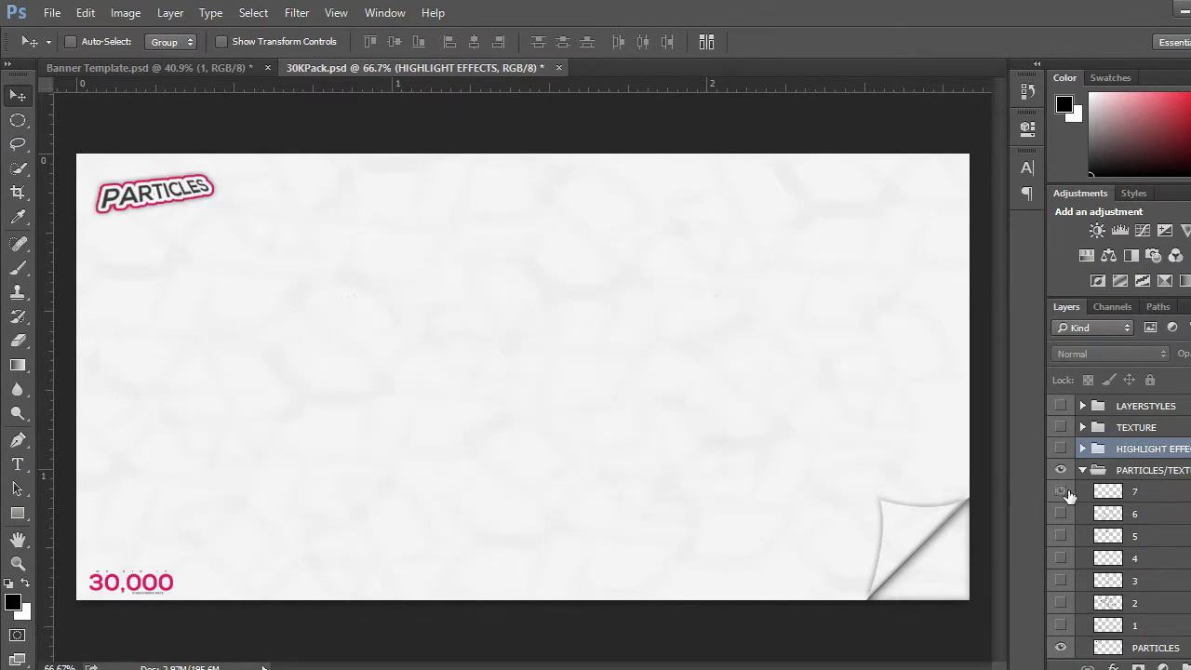
{"action": "left_click", "coordinate": [1135, 491]}
- Bring particle layer 7 into the banner and place a copy on the right side
{"action": "key", "text": "ctrl+Tab"}
{"action": "left_click_drag", "start_coordinate": [456, 330], "coordinate": [483, 358]}
{"action": "key", "text": "ctrl+t"}
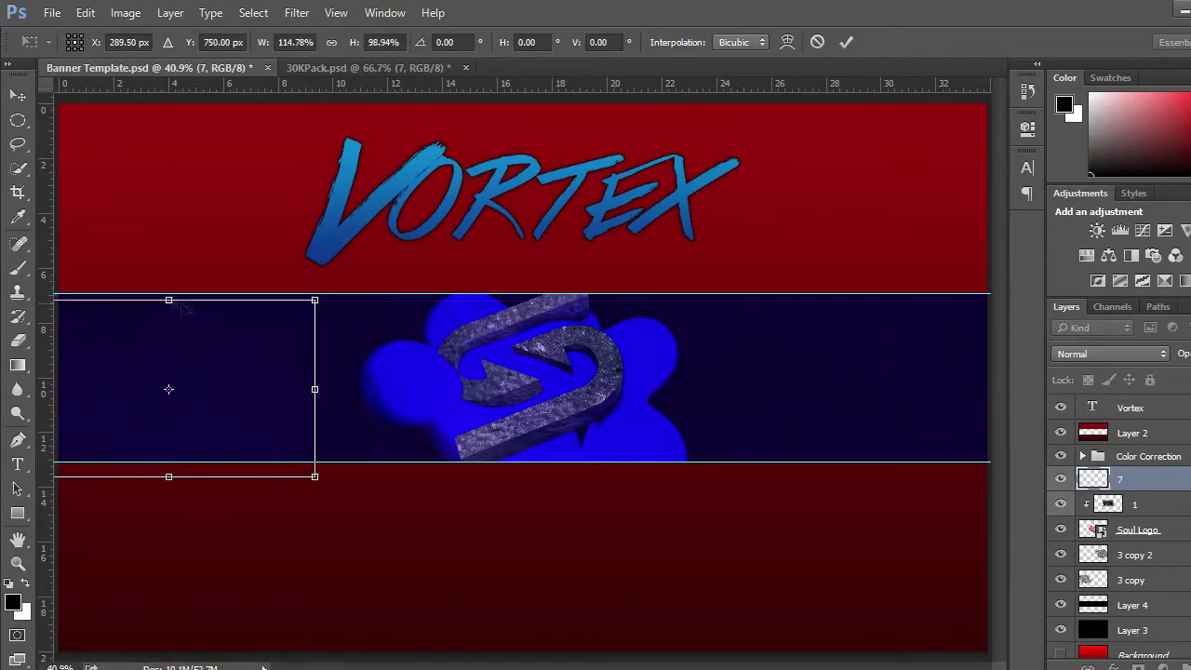
{"action": "key", "text": "Return"}
{"action": "left_click_drag", "start_coordinate": [298, 414], "coordinate": [651, 414]}
- Set both particle layers to Overlay and move them below the Soul Logo layer
{"action": "left_click", "coordinate": [1130, 504], "text": "shift"}
{"action": "left_click", "coordinate": [1112, 354]}
{"action": "left_click", "coordinate": [1107, 176]}
{"action": "left_click_drag", "start_coordinate": [1152, 495], "coordinate": [1152, 567]}
{"action": "left_click", "coordinate": [1134, 579]}
{"action": "left_click", "coordinate": [1131, 605], "text": "shift"}
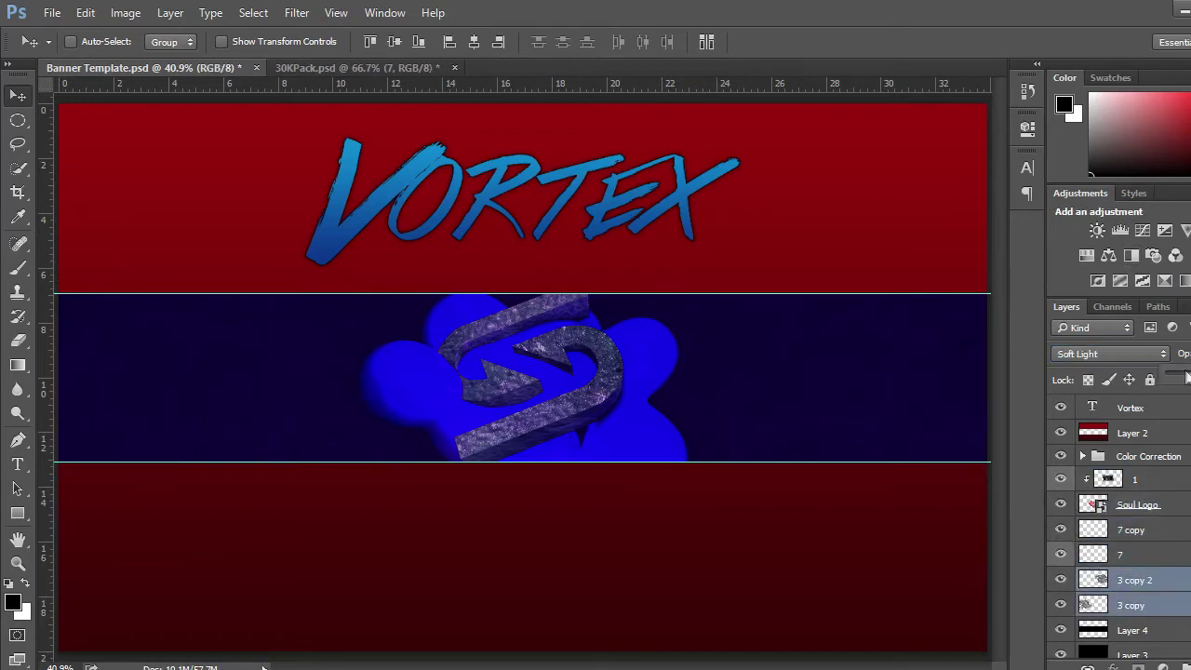
{"action": "key", "text": "ctrl+shift+alt+n"}
- Stamp triangle brush shapes across the banner on a new layer set to Overlay
{"action": "key", "text": "b"}
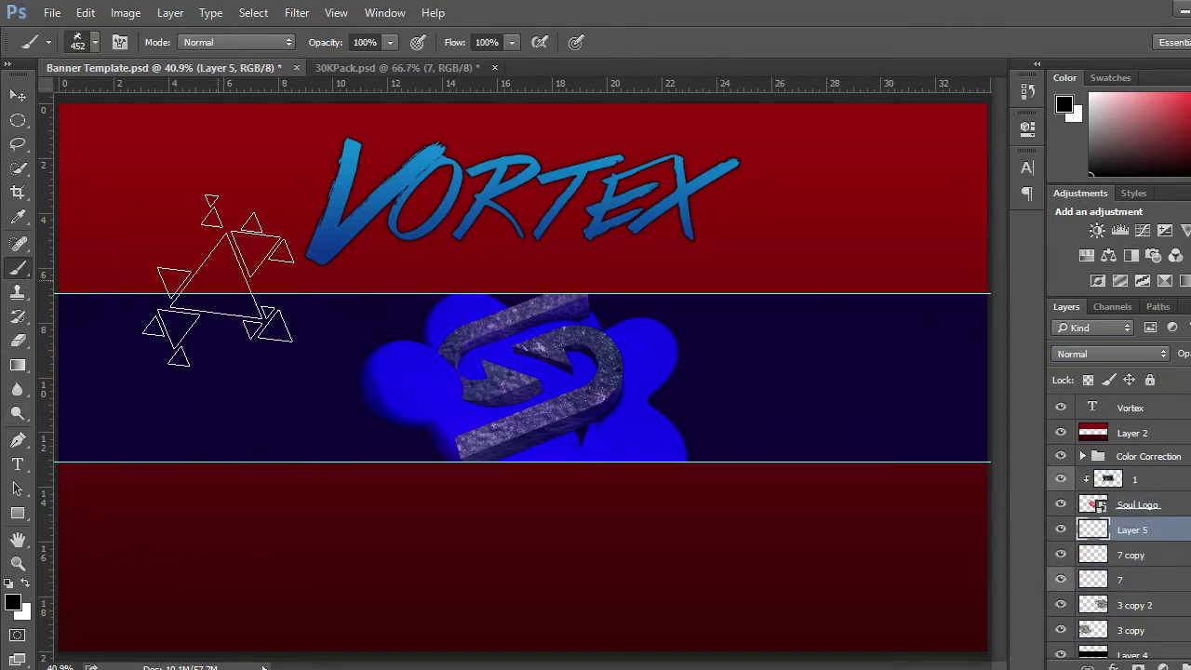
{"action": "left_click", "coordinate": [84, 42]}
{"action": "key", "text": "Escape"}
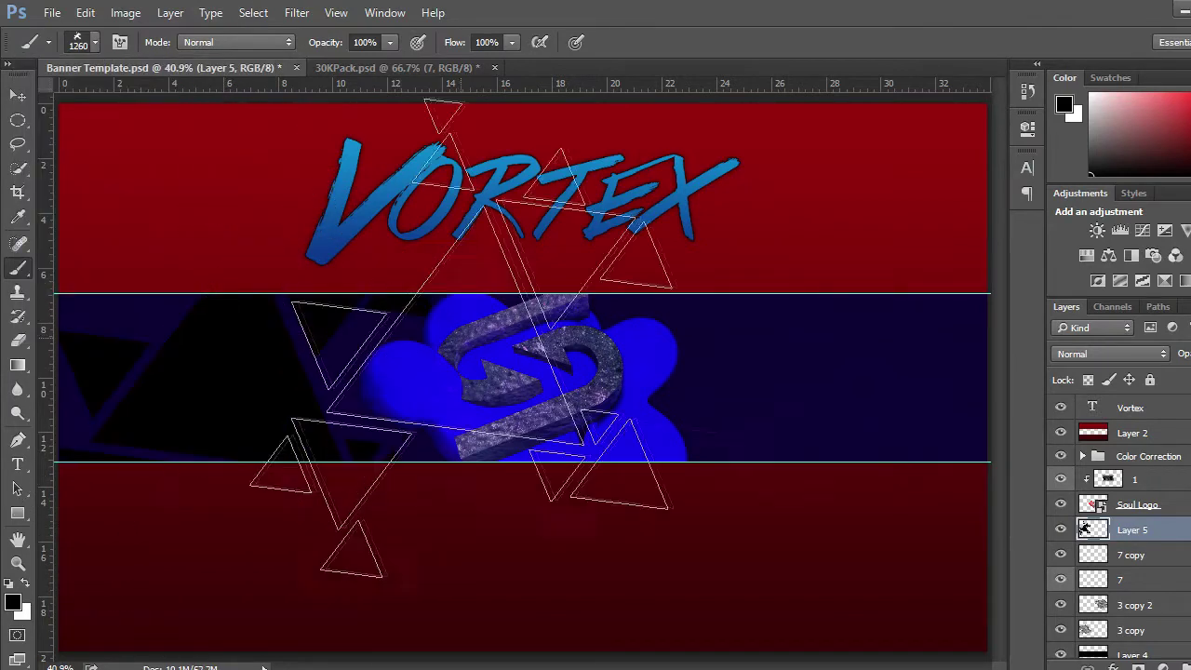
{"action": "left_click", "coordinate": [266, 400]}
{"action": "key", "text": "shift+alt+o"}
{"action": "key", "text": "v"}
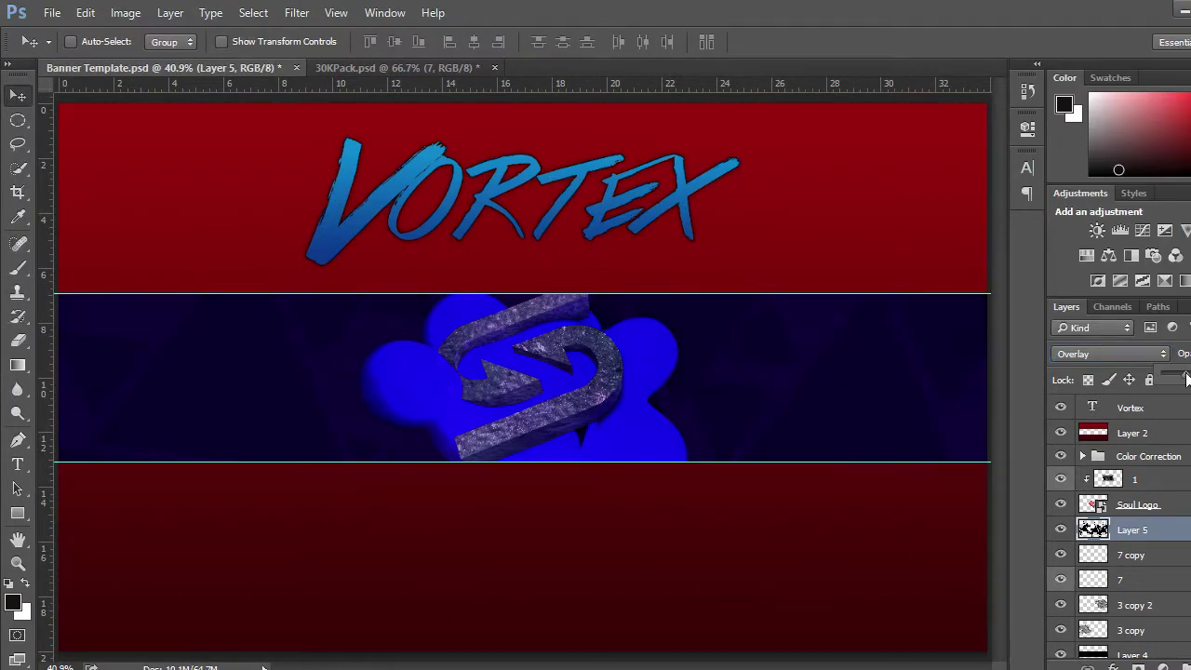
- Stamp hexagon shapes on the left and right sides and set that layer to Overlay
{"action": "left_click", "coordinate": [20, 276]}
{"action": "left_click", "coordinate": [205, 381]}
{"action": "left_click", "coordinate": [865, 386]}
{"action": "key", "text": "v"}
{"action": "left_click", "coordinate": [1112, 354]}
- Soften the hexagons with a Gaussian Blur and enable an outer glow on Soul Logo
{"action": "left_click", "coordinate": [1096, 174]}
{"action": "left_click", "coordinate": [297, 13]}
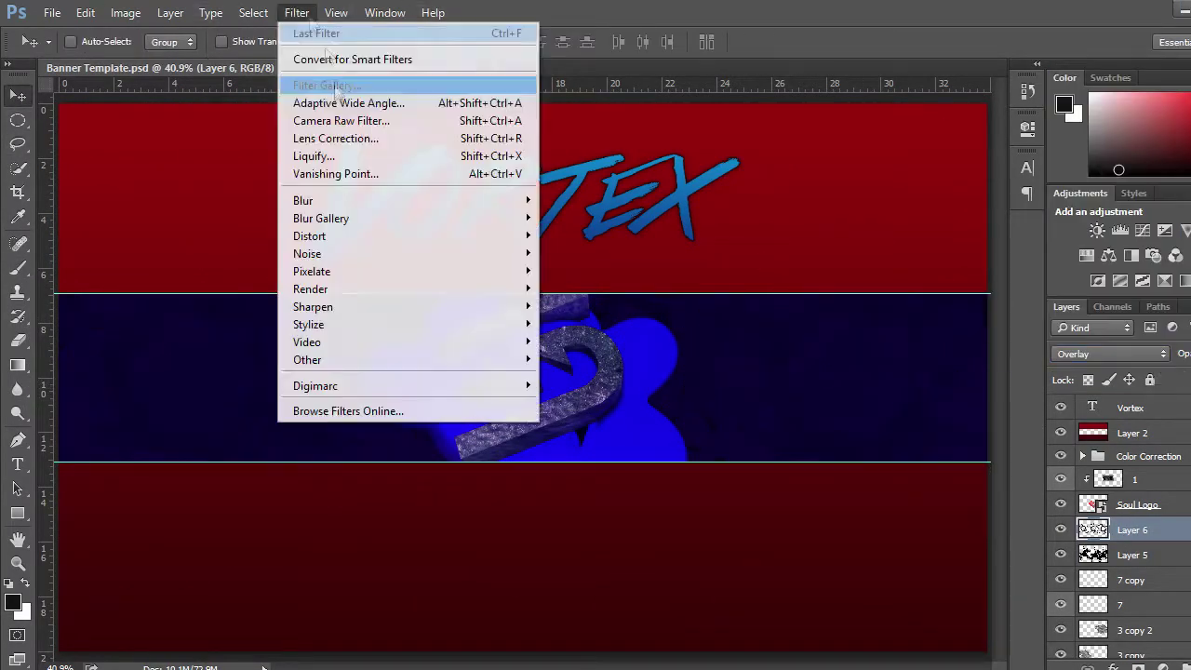
{"action": "left_click", "coordinate": [595, 274]}
{"action": "left_click_drag", "start_coordinate": [838, 618], "coordinate": [852, 622]}
{"action": "left_click", "coordinate": [1021, 375]}
{"action": "left_click", "coordinate": [297, 13]}
{"action": "left_click", "coordinate": [595, 275]}
{"action": "left_click", "coordinate": [1015, 364]}
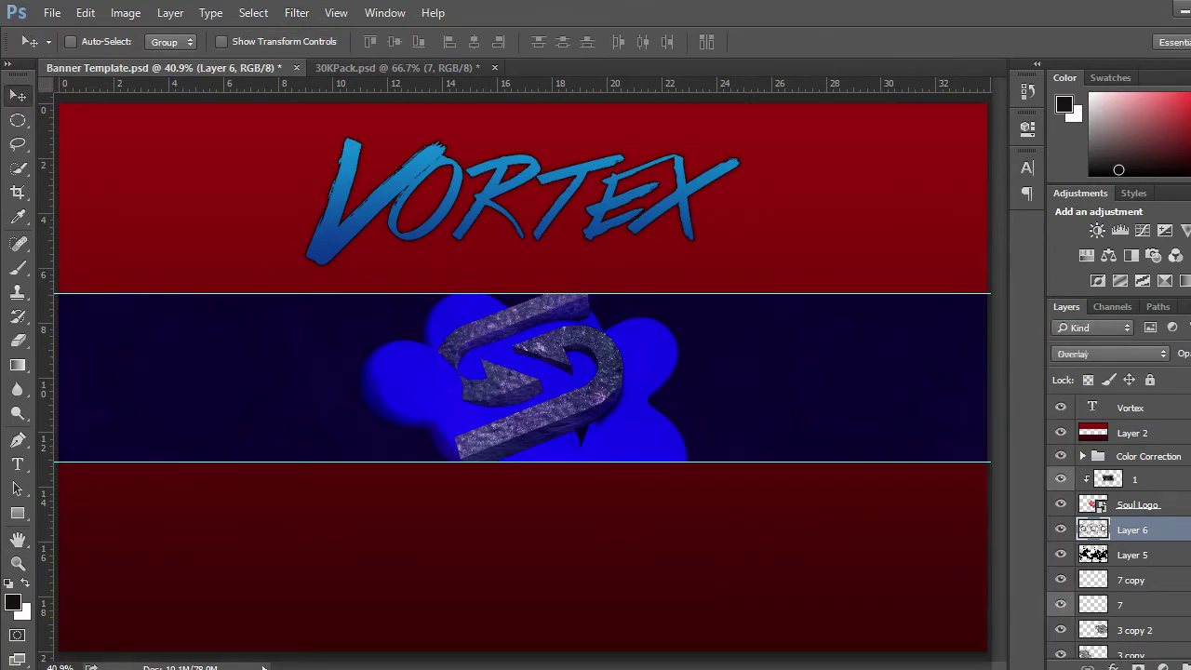
{"action": "double_click", "coordinate": [1145, 504]}
{"action": "left_click", "coordinate": [693, 443]}
- Make Soul Logo's outer glow peach and add a Normal-blend inner glow
{"action": "left_click", "coordinate": [865, 293]}
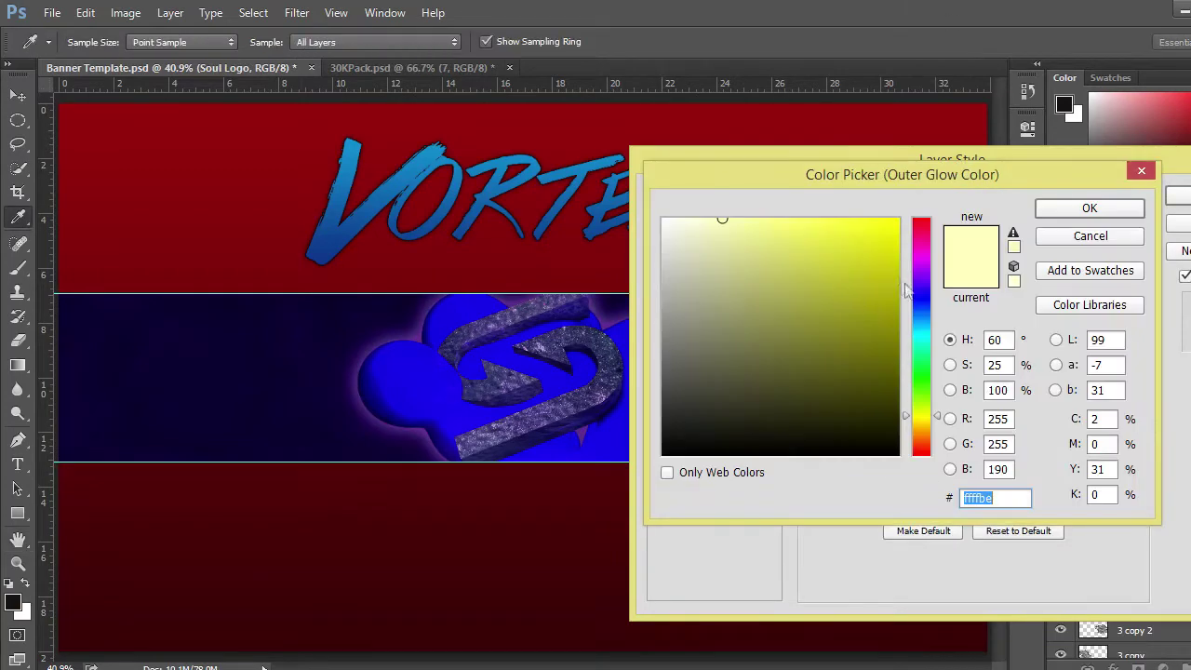
{"action": "left_click", "coordinate": [932, 442]}
{"action": "left_click", "coordinate": [1090, 205]}
{"action": "left_click", "coordinate": [692, 322]}
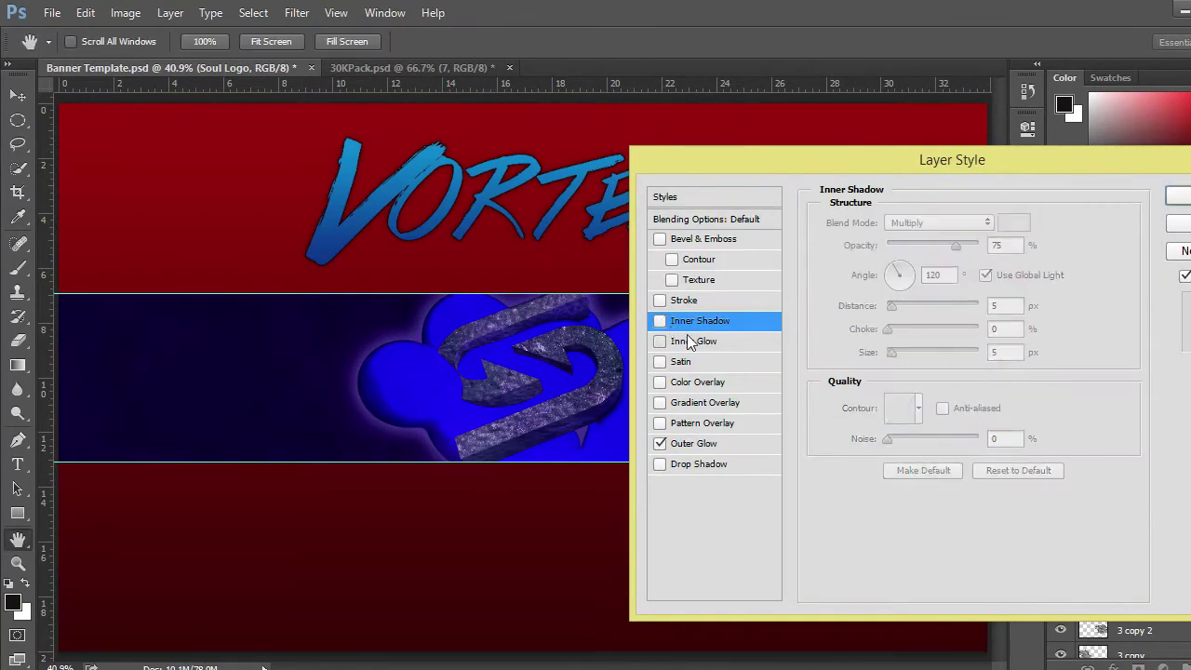
{"action": "left_click", "coordinate": [939, 222]}
{"action": "left_click", "coordinate": [942, 243]}
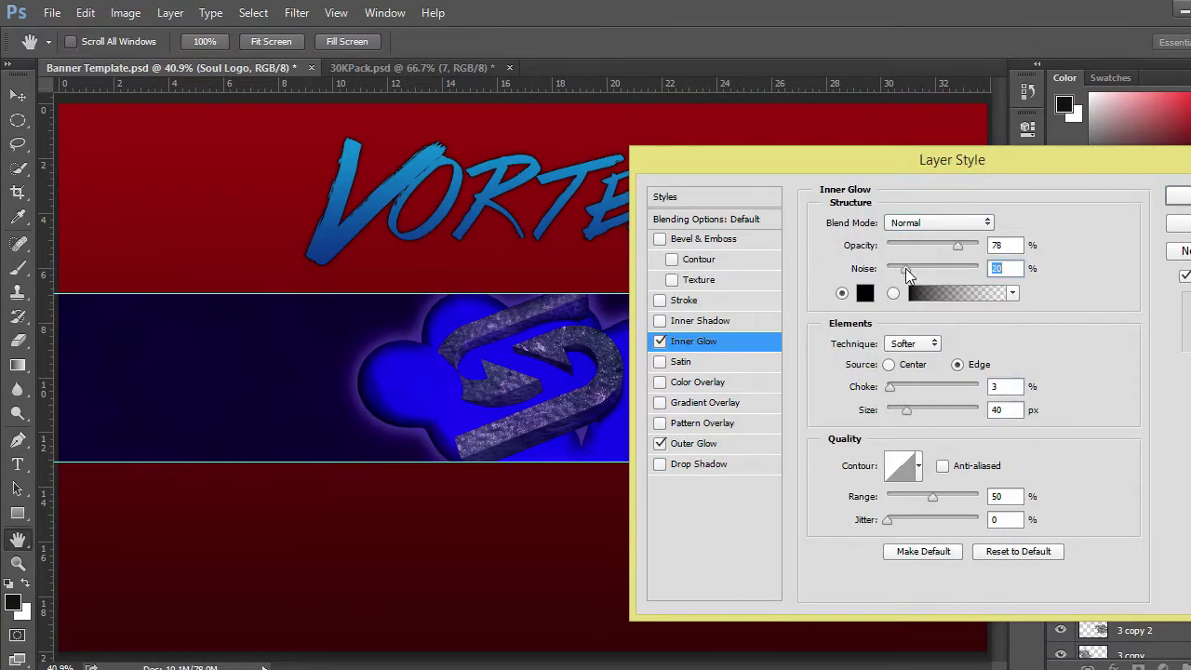
{"action": "key", "text": "Return"}
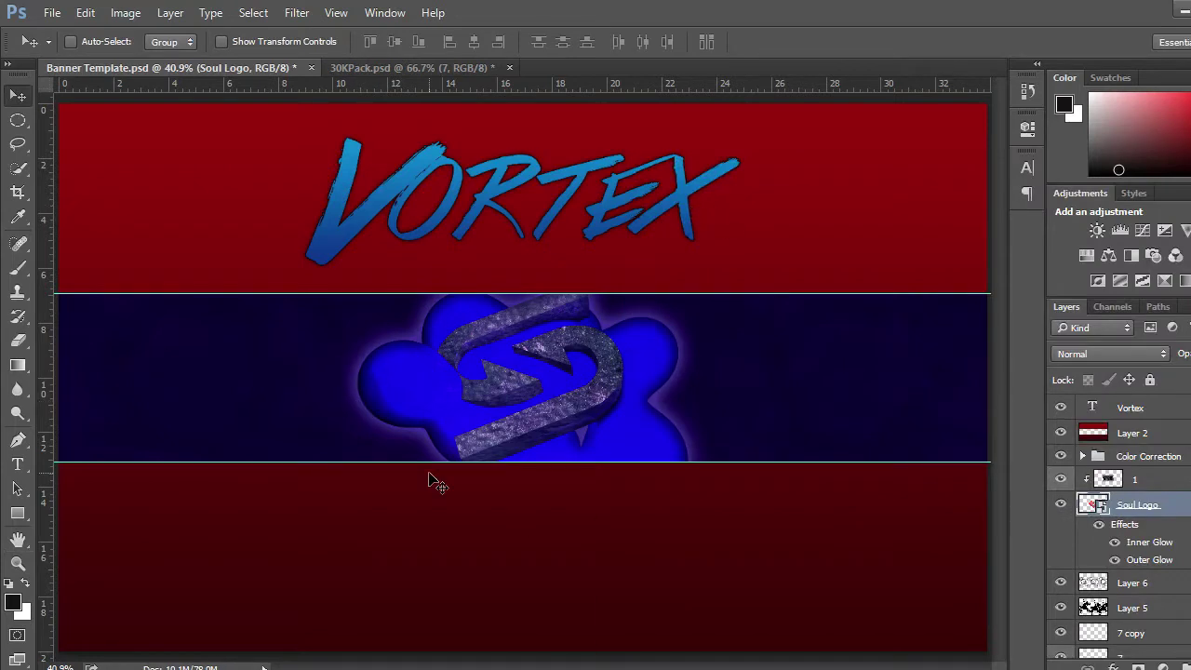
{"action": "key", "text": "ctrl+shift+alt+n"}
- Paint a soft white glow around the logo with a large soft brush
{"action": "key", "text": "b"}
{"action": "right_click", "coordinate": [173, 260]}
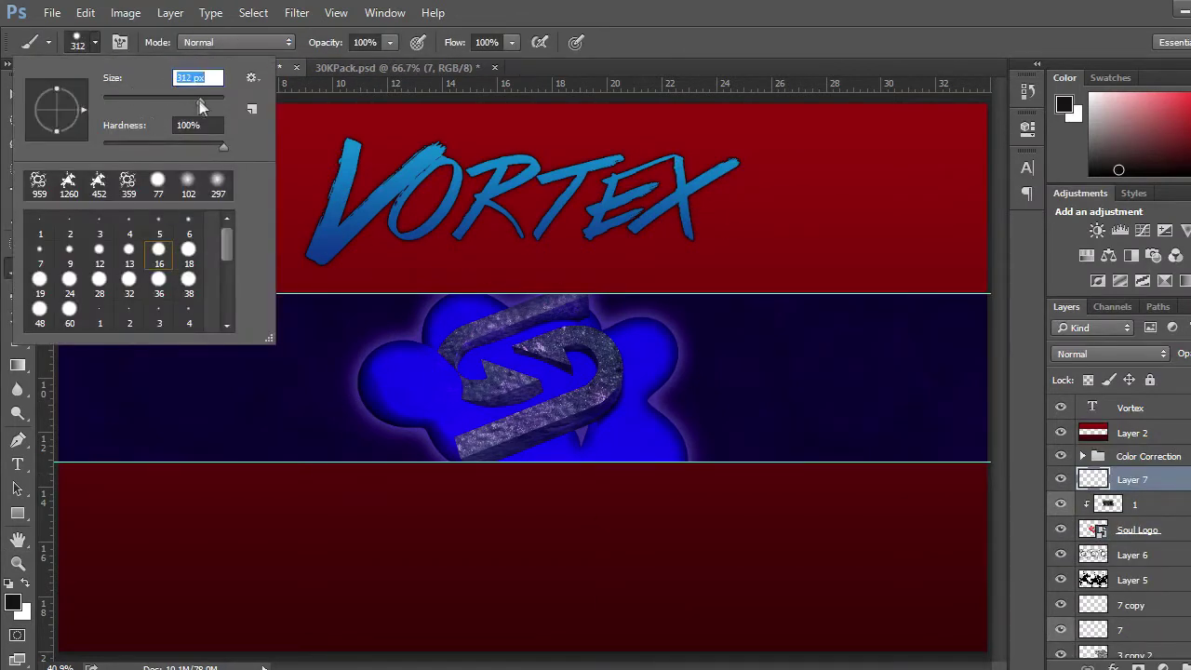
{"action": "left_click_drag", "start_coordinate": [208, 99], "coordinate": [213, 95]}
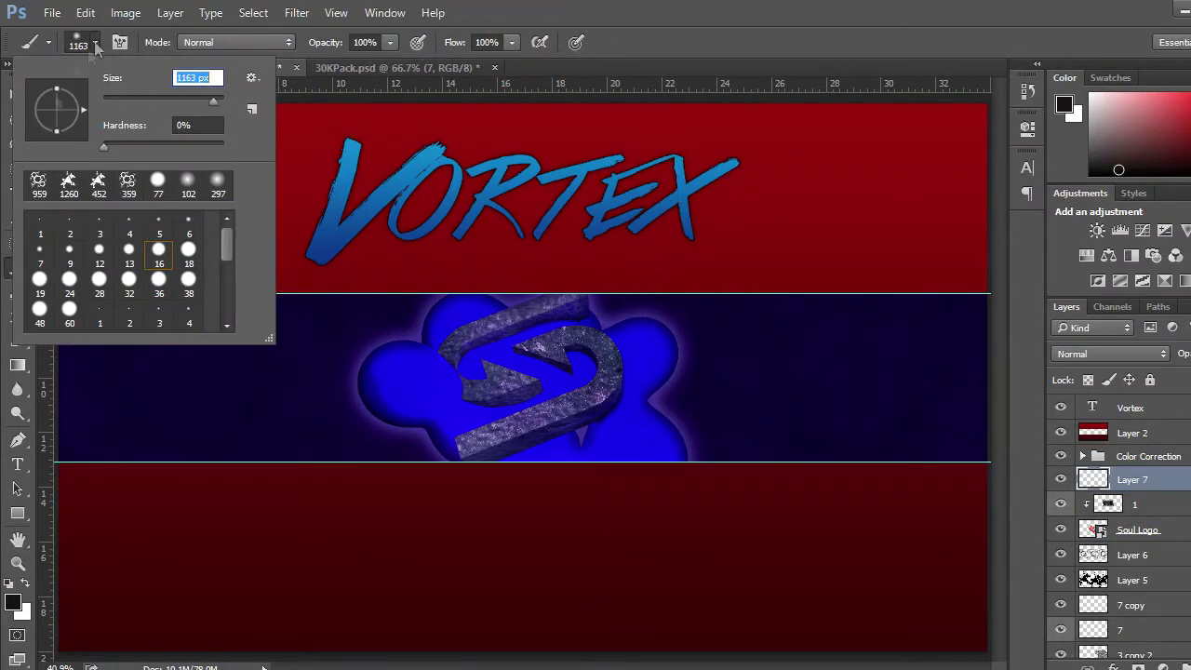
{"action": "key", "text": "Return"}
{"action": "key", "text": "x"}
{"action": "left_click", "coordinate": [18, 96]}
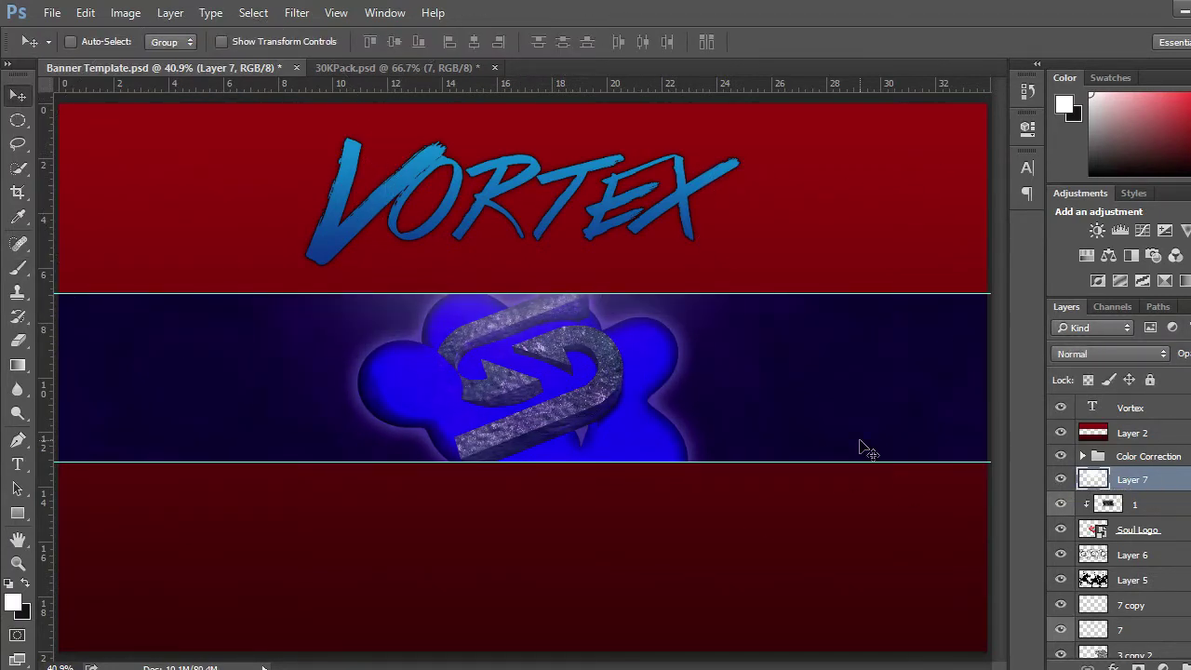
- Duplicate Soul Logo, set it to Overlay, and start a text box left of the logo
{"action": "key", "text": "ctrl+j"}
{"action": "key", "text": "ctrl+t"}
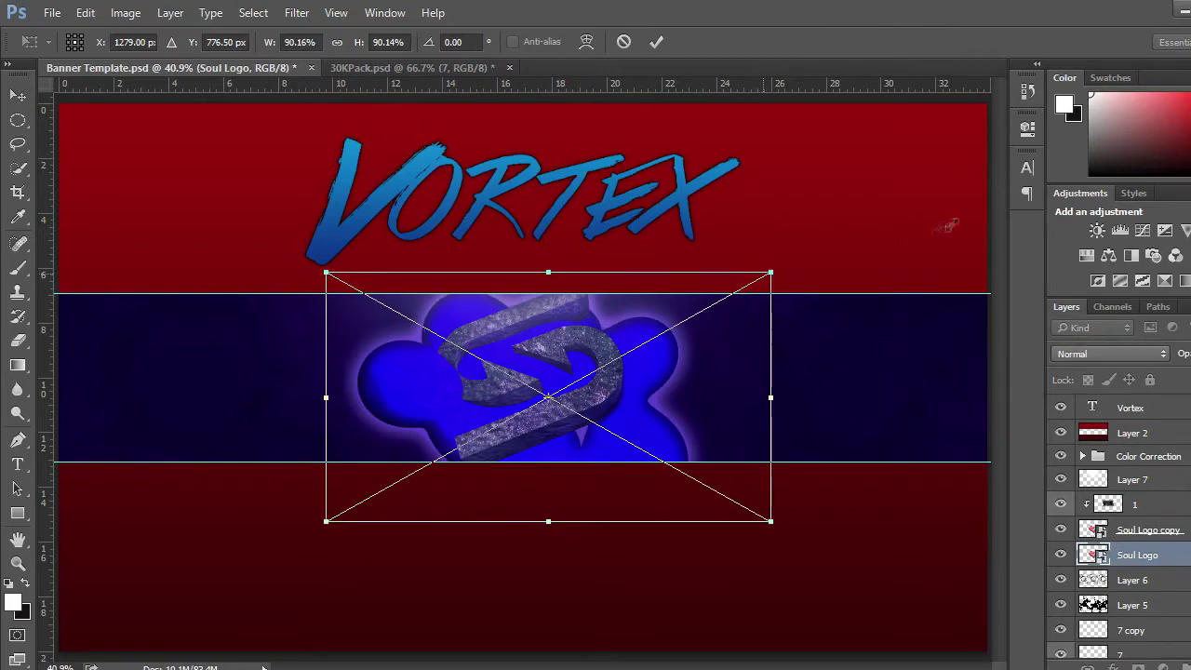
{"action": "left_click_drag", "start_coordinate": [771, 269], "coordinate": [904, 201]}
{"action": "key", "text": "Escape"}
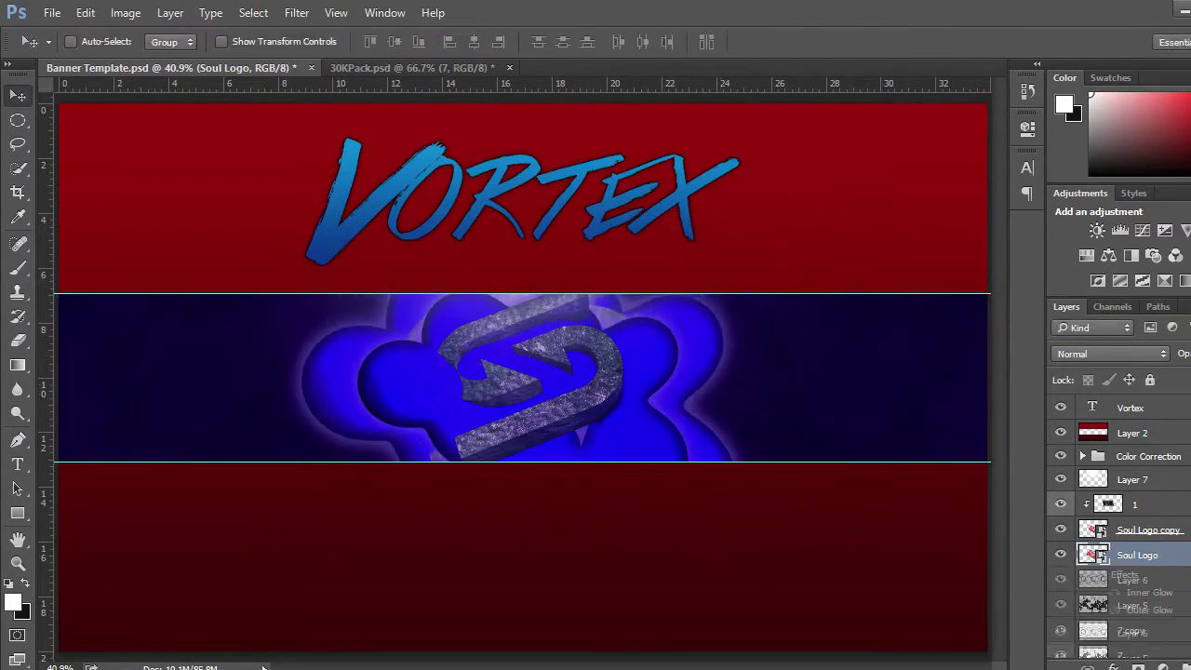
{"action": "left_click", "coordinate": [1110, 354]}
{"action": "left_click", "coordinate": [1079, 214]}
{"action": "key", "text": "alt+bracketright"}
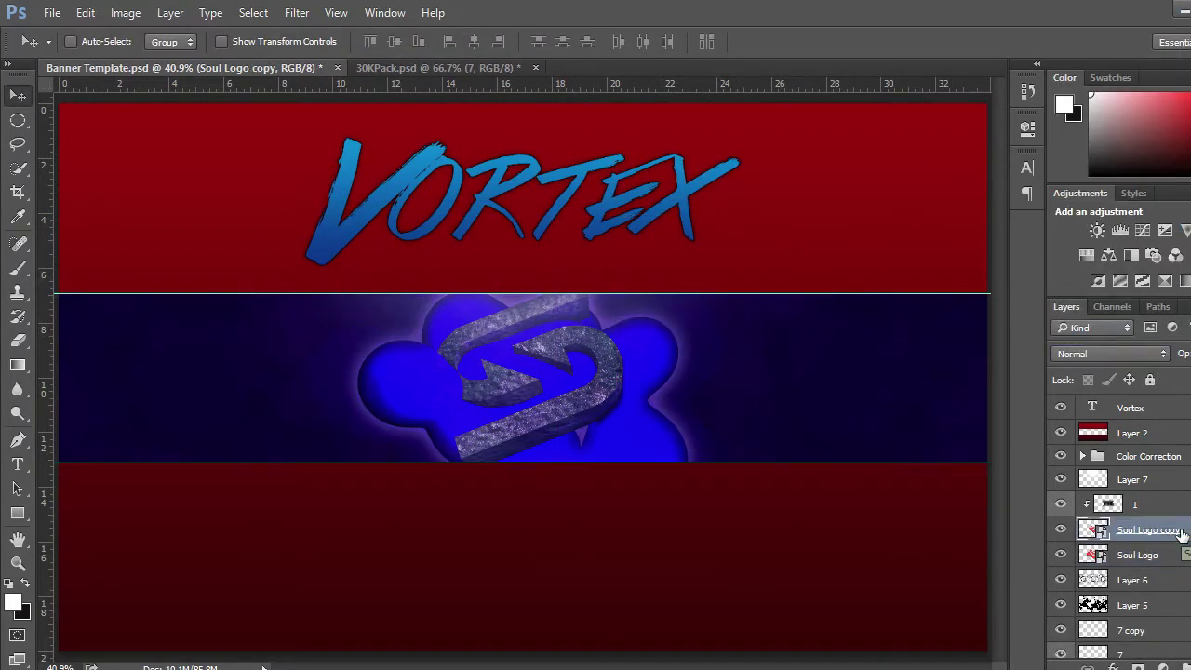
{"action": "key", "text": "alt+bracketright"}
{"action": "key", "text": "alt+bracketright"}
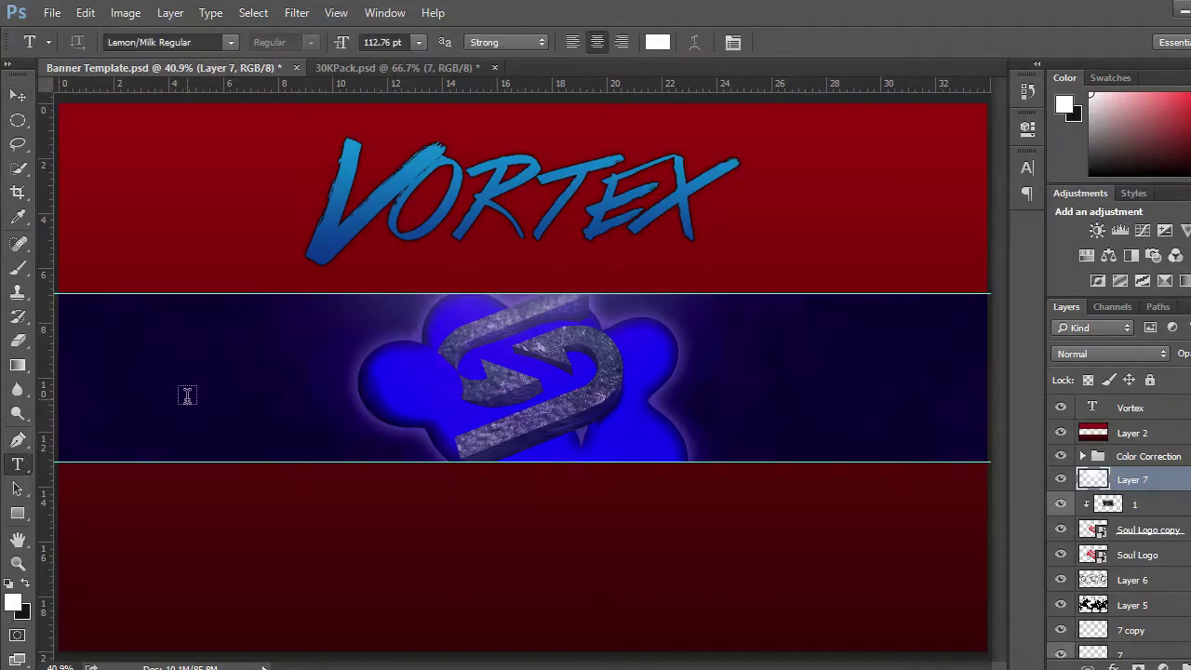
{"action": "left_click", "coordinate": [187, 395]}
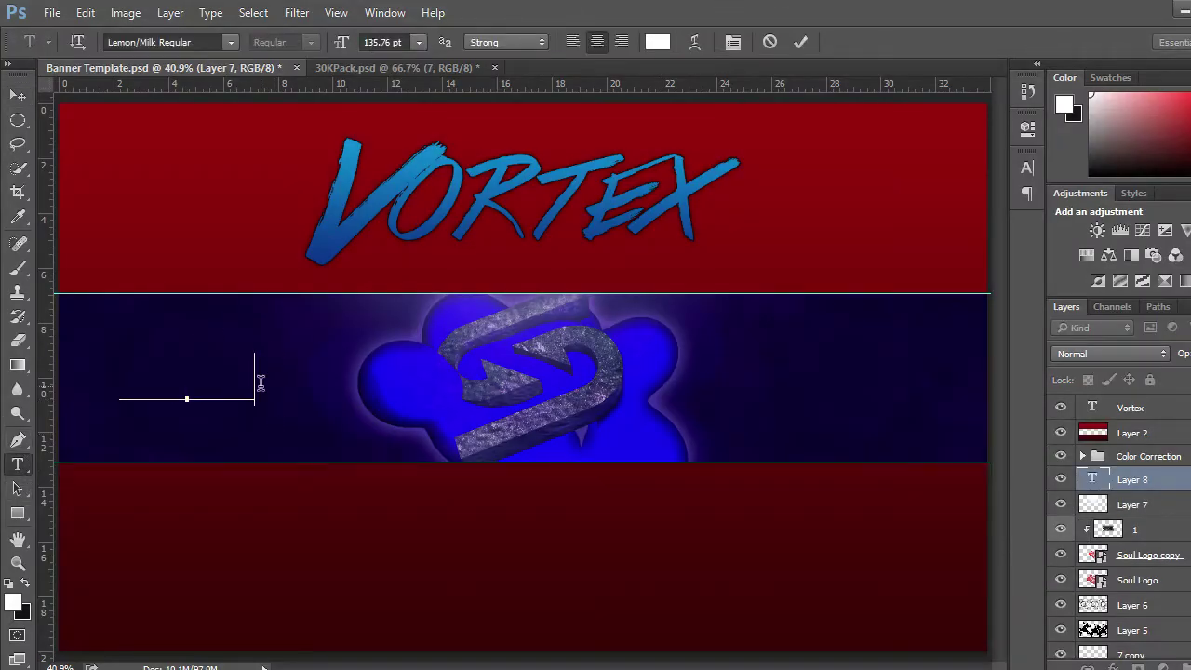
{"action": "type", "text": "SOUL"}
- Enlarge the SOUL text and apply an Arc warp with +11 horizontal distortion
{"action": "left_click_drag", "start_coordinate": [338, 42], "coordinate": [346, 42]}
{"action": "left_click", "coordinate": [238, 402]}
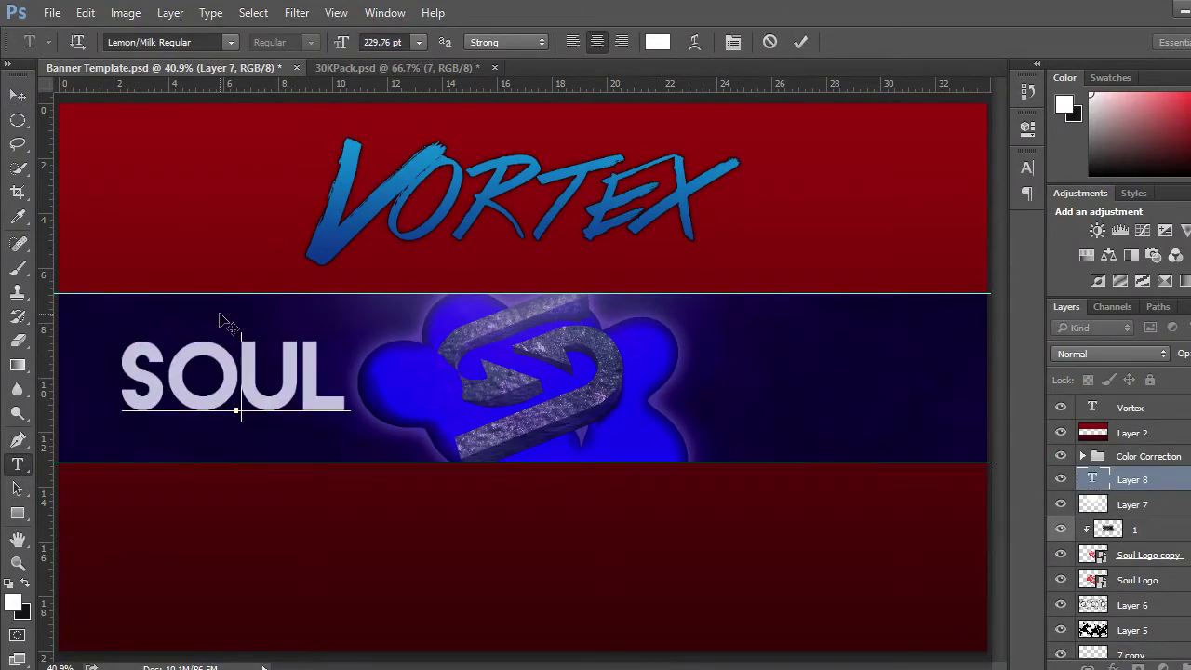
{"action": "left_click", "coordinate": [693, 42]}
{"action": "left_click_drag", "start_coordinate": [843, 337], "coordinate": [853, 337]}
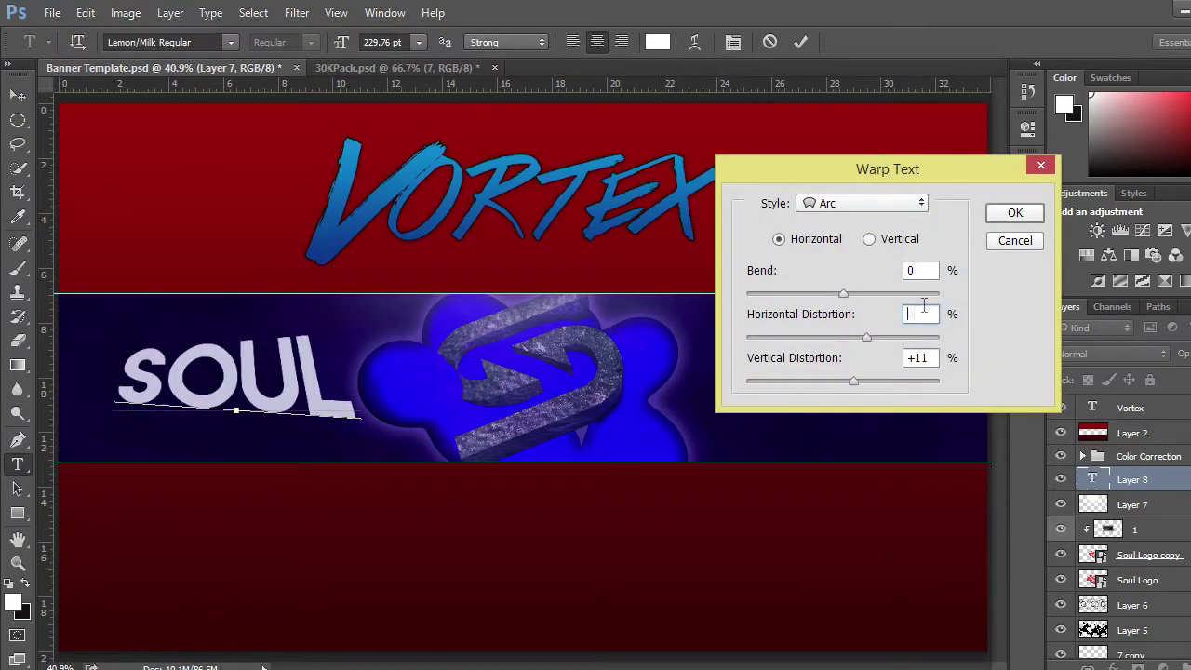
{"action": "left_click", "coordinate": [1015, 212]}
- Copy SOUL right of the logo, retype it as EMPIRE, and nudge SOUL right
{"action": "left_click_drag", "start_coordinate": [225, 370], "coordinate": [789, 370]}
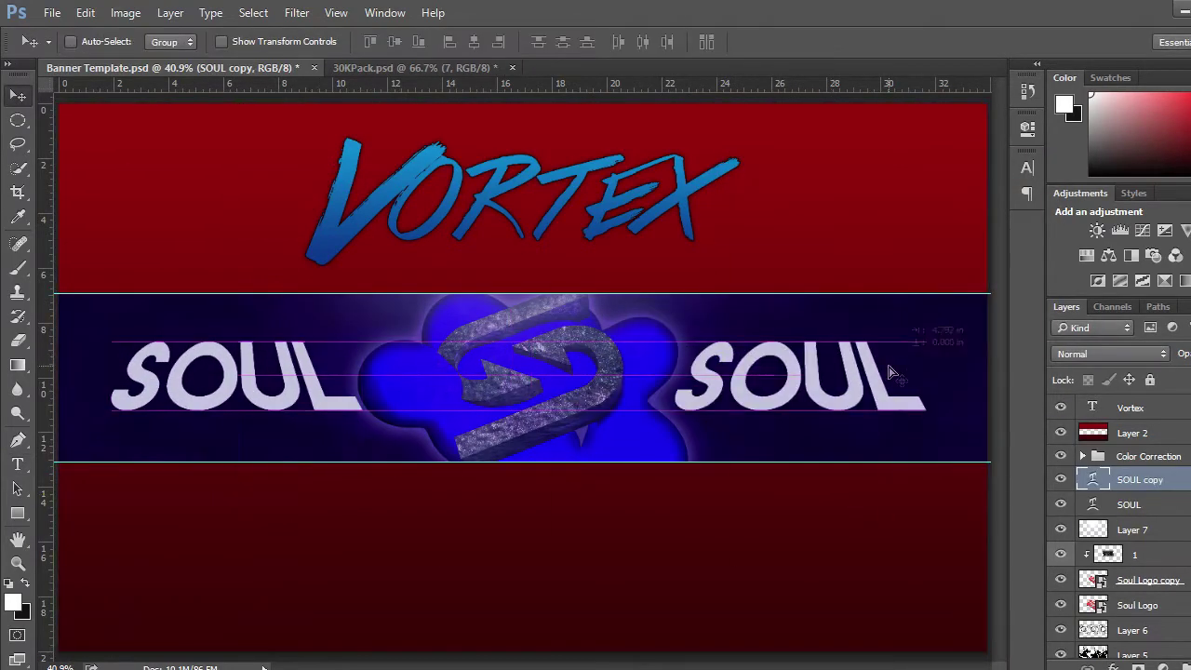
{"action": "key", "text": "ctrl+a"}
{"action": "type", "text": "EMPIRE"}
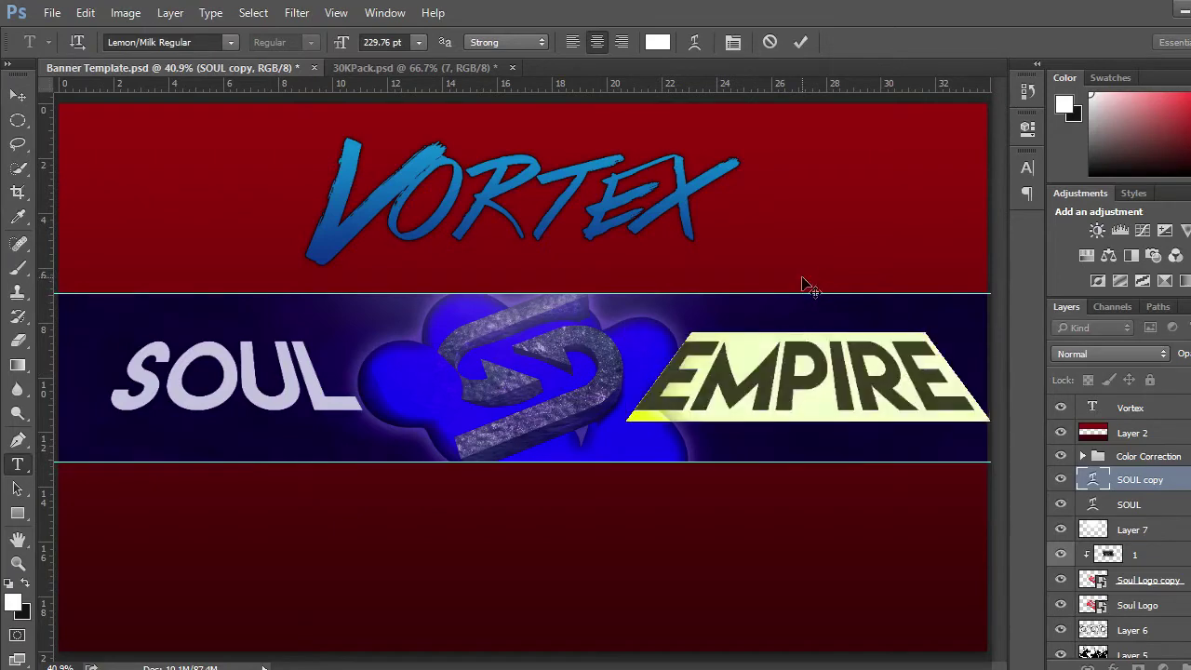
{"action": "left_click", "coordinate": [17, 94]}
{"action": "left_click_drag", "start_coordinate": [1133, 479], "coordinate": [1134, 593]}
{"action": "left_click", "coordinate": [1129, 479]}
{"action": "left_click_drag", "start_coordinate": [291, 387], "coordinate": [309, 386]}
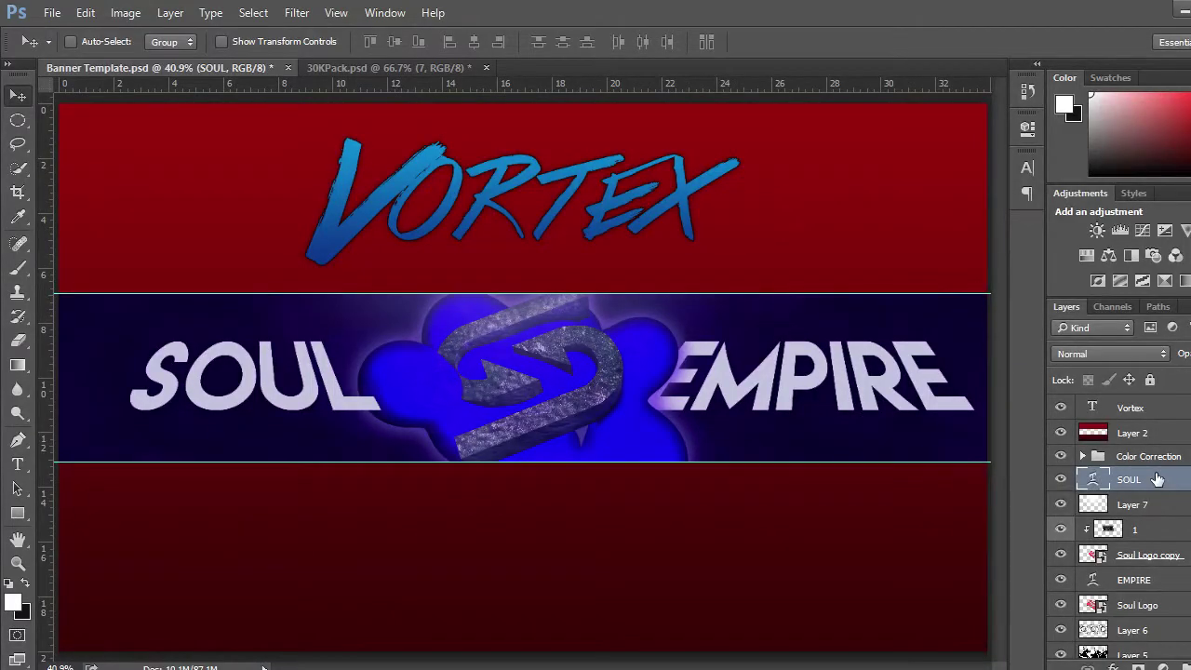
{"action": "key", "text": "ctrl+shift+alt+n"}
- Rasterize SOUL and offset its cyan and yellow-green copies in opposite directions
{"action": "key", "text": "ctrl+plus"}
{"action": "key", "text": "ctrl+plus"}
{"action": "key", "text": "m"}
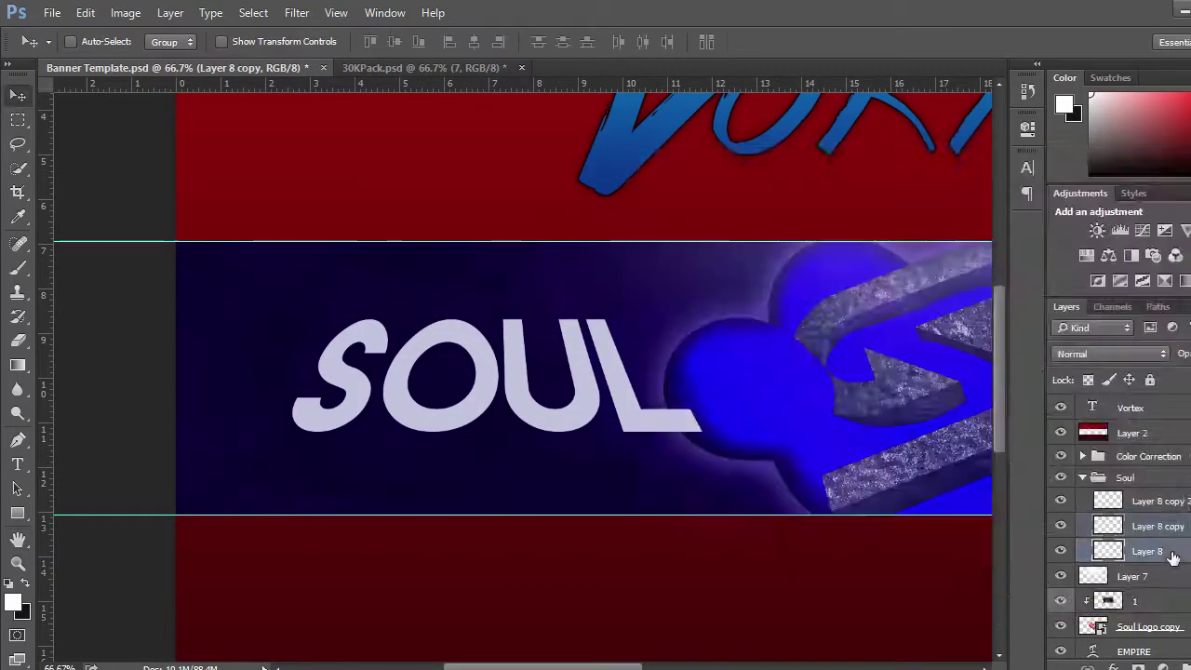
{"action": "left_click", "coordinate": [1152, 545]}
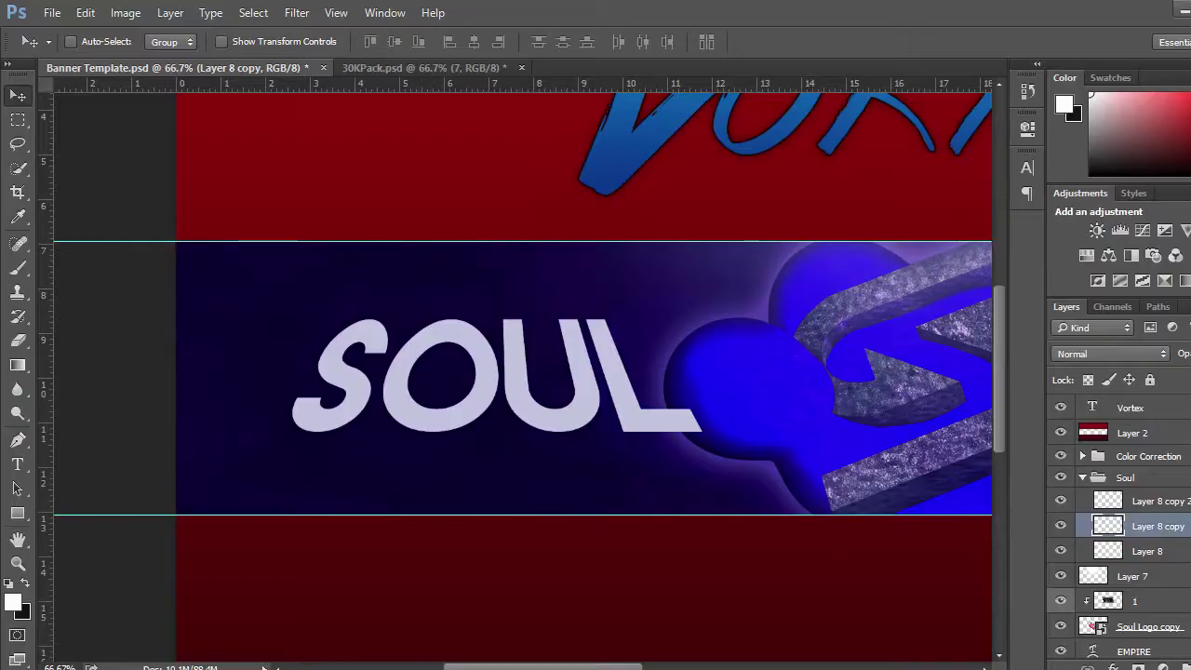
{"action": "left_click_drag", "start_coordinate": [410, 372], "coordinate": [437, 340]}
{"action": "left_click", "coordinate": [1147, 551]}
{"action": "left_click_drag", "start_coordinate": [679, 373], "coordinate": [656, 416]}
{"action": "key", "text": "alt+]"}
{"action": "key", "text": "ctrl+plus"}
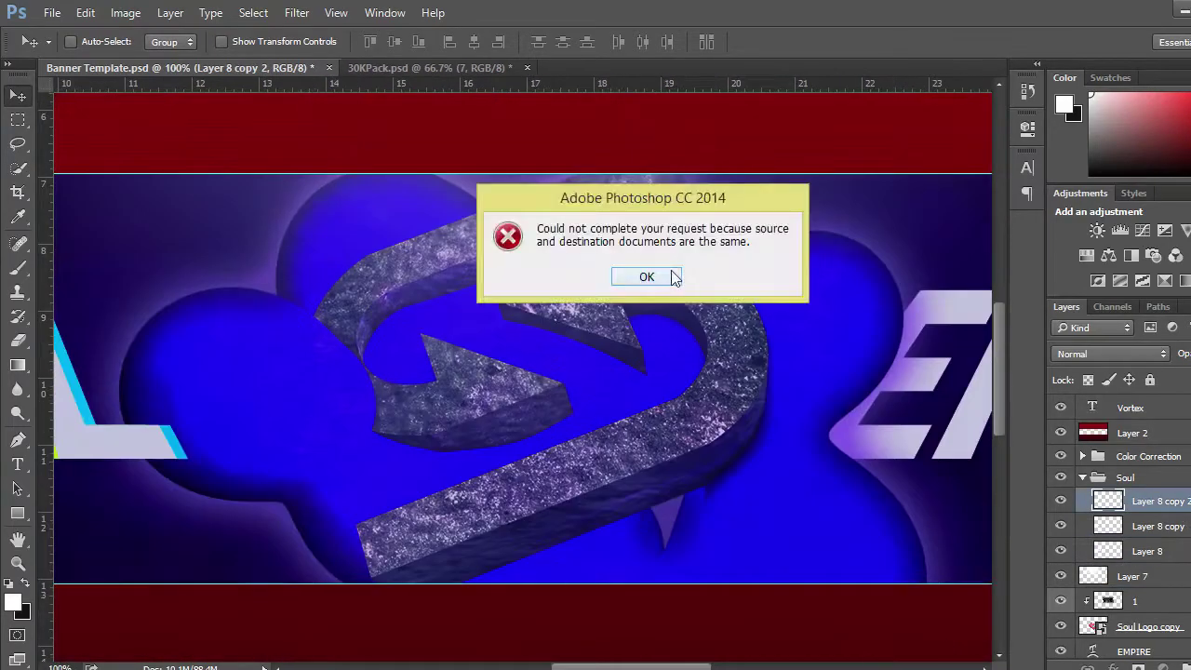
{"action": "key", "text": "Return"}
{"action": "left_click_drag", "start_coordinate": [431, 437], "coordinate": [379, 380]}
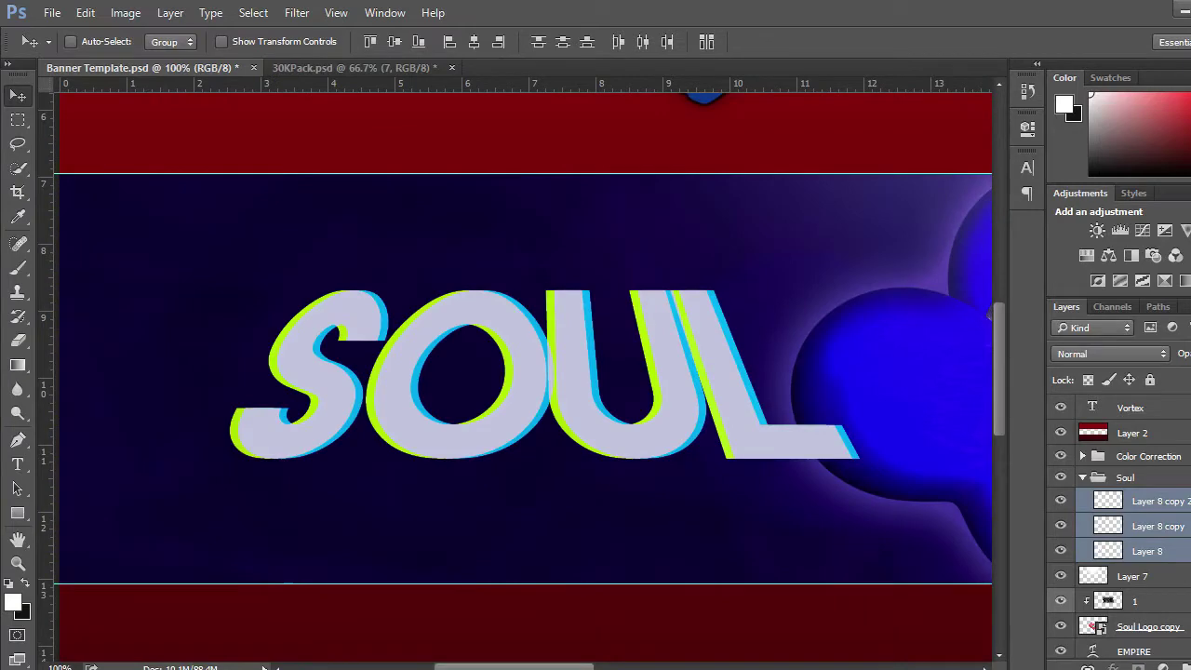
- Merge the SOUL colour copies and shift thin horizontal slices sideways for a glitch
{"action": "key", "text": "ctrl+e"}
{"action": "key", "text": "m"}
{"action": "mouse_move", "coordinate": [286, 317]}
{"action": "left_mouse_down"}
{"action": "mouse_move", "coordinate": [729, 330]}
{"action": "mouse_move", "coordinate": [698, 331]}
{"action": "left_mouse_up"}
{"action": "key", "text": "v"}
{"action": "key", "text": "ctrl+d"}
{"action": "key", "text": "m"}
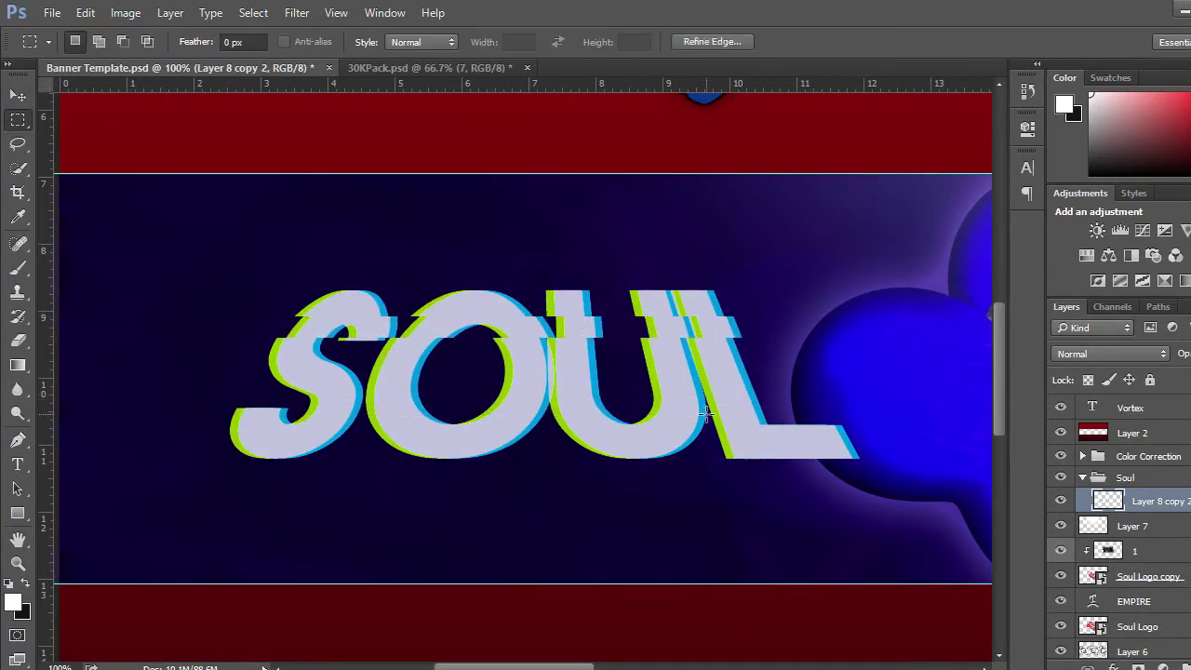
{"action": "key", "text": "v"}
{"action": "left_click_drag", "start_coordinate": [335, 379], "coordinate": [343, 380]}
- Put the EMPIRE title into a new group and start renaming it
{"action": "key", "text": "ctrl+minus"}
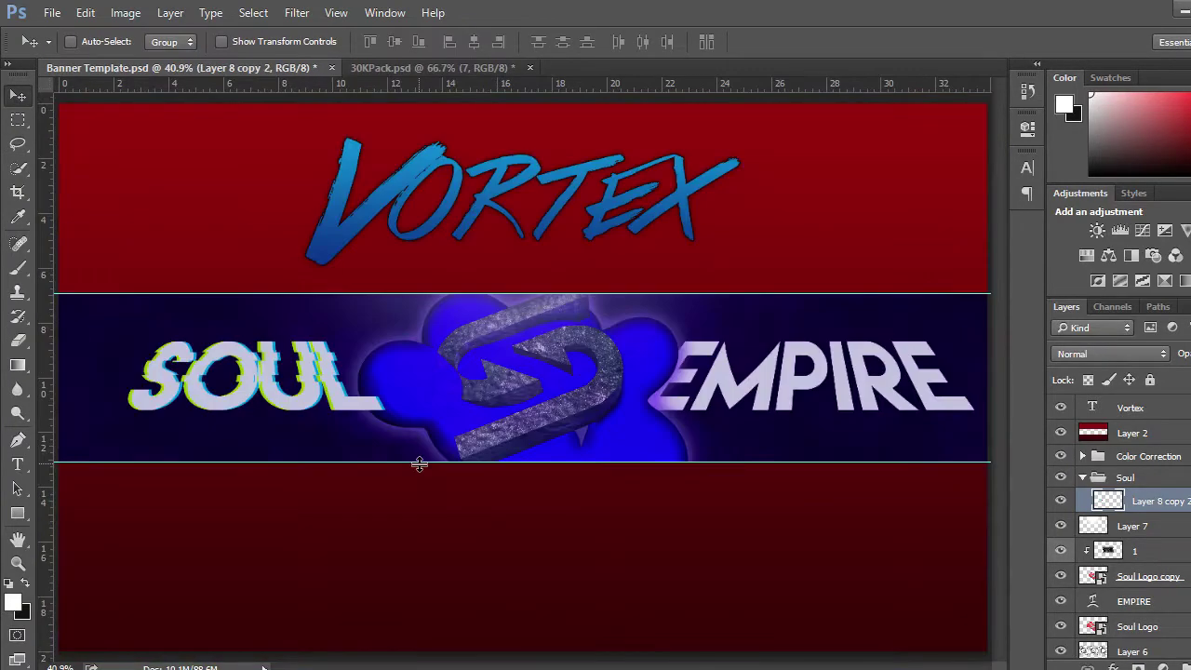
{"action": "key", "text": "ctrl+plus"}
{"action": "scroll", "coordinate": [708, 590], "scroll_direction": "right", "scroll_amount": 5}
{"action": "left_click", "coordinate": [1133, 576]}
{"action": "key", "text": "ctrl+g"}
{"action": "double_click", "coordinate": [1137, 574]}
- Name the group Empire, drop a colour channel from an EMPIRE copy, and offset it sideways
{"action": "key", "text": "Return"}
{"action": "key", "text": "ctrl+shift+alt+n"}
{"action": "double_click", "coordinate": [1177, 592]}
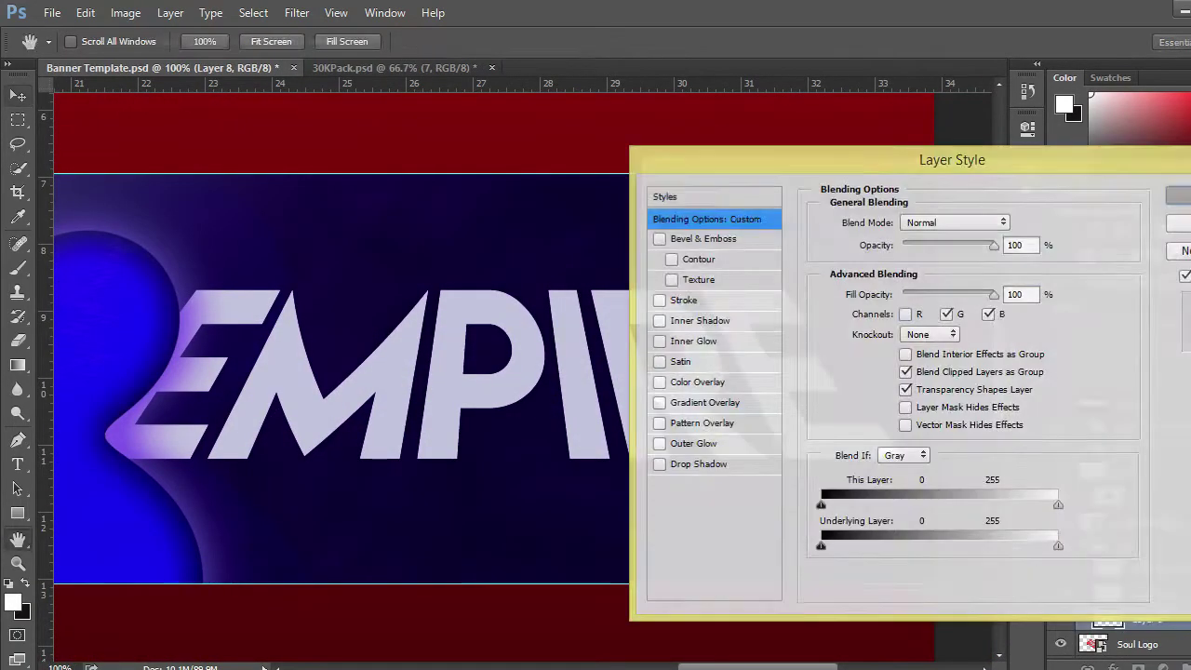
{"action": "key", "text": "Escape"}
{"action": "double_click", "coordinate": [1174, 594]}
{"action": "left_click", "coordinate": [957, 311]}
{"action": "key", "text": "Return"}
{"action": "mouse_move", "coordinate": [735, 400]}
{"action": "left_mouse_down"}
{"action": "mouse_move", "coordinate": [763, 398]}
{"action": "mouse_move", "coordinate": [547, 395]}
{"action": "left_mouse_up"}
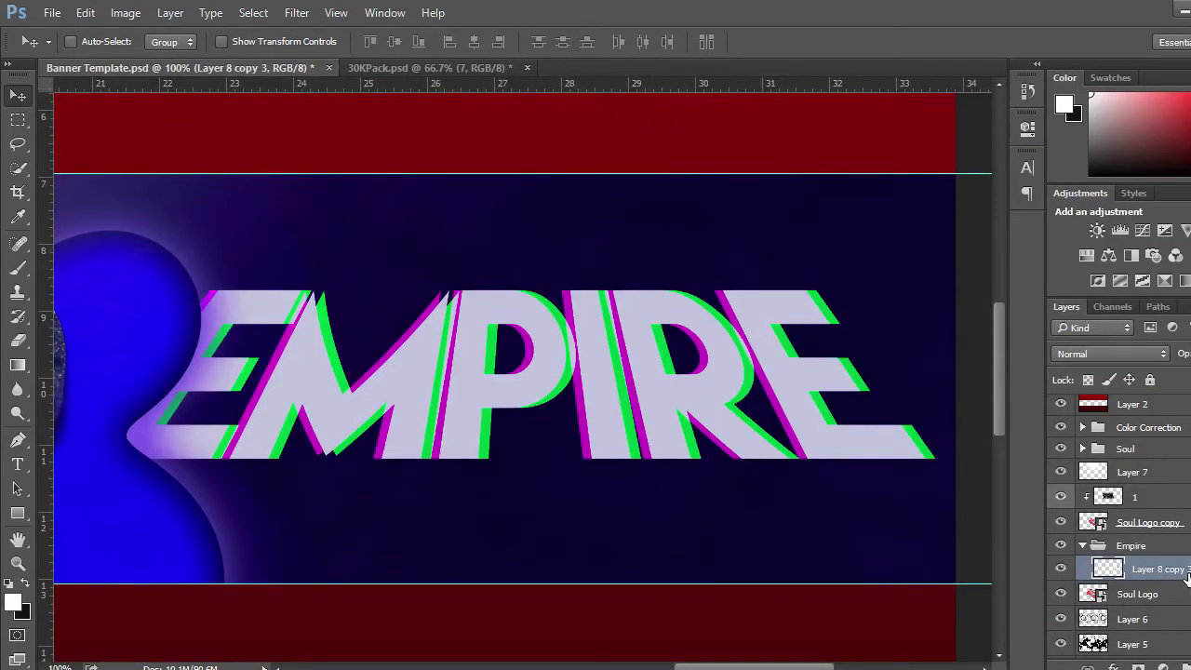
- Shift a slice of EMPIRE sideways, then start a text line beneath SOUL
{"action": "key", "text": "m"}
{"action": "mouse_move", "coordinate": [181, 319]}
{"action": "left_mouse_down"}
{"action": "mouse_move", "coordinate": [545, 342]}
{"action": "mouse_move", "coordinate": [280, 298]}
{"action": "left_mouse_up"}
{"action": "key", "text": "ctrl+d"}
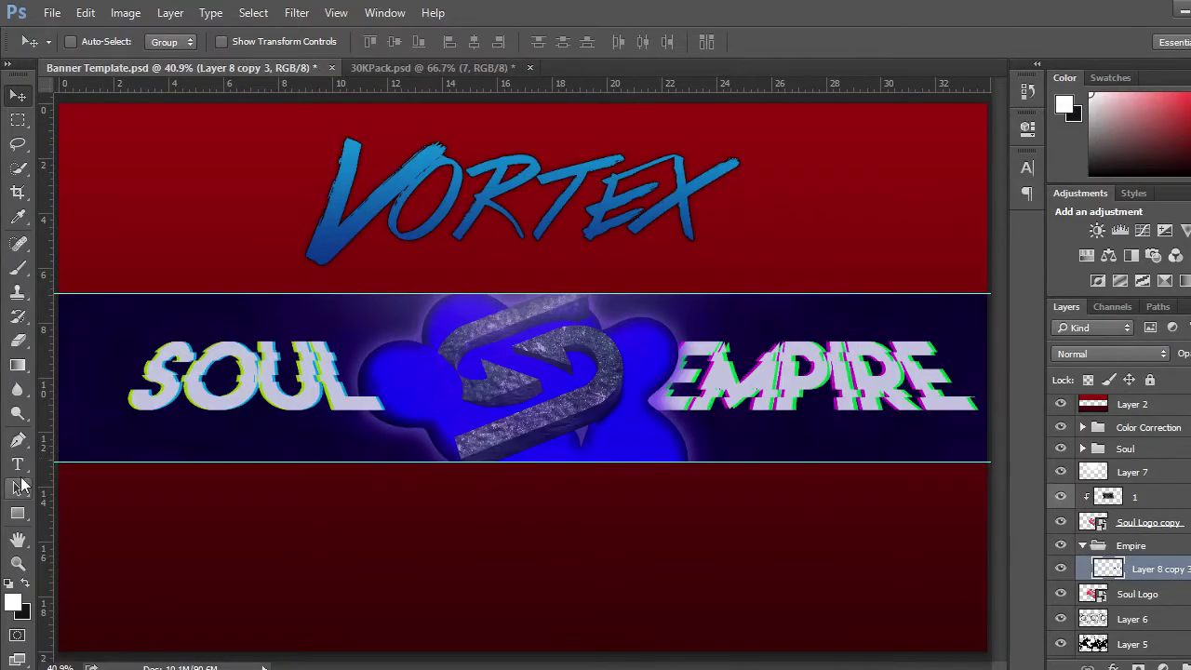
{"action": "left_click", "coordinate": [17, 463]}
{"action": "left_click", "coordinate": [1149, 427]}
{"action": "left_click", "coordinate": [175, 450]}
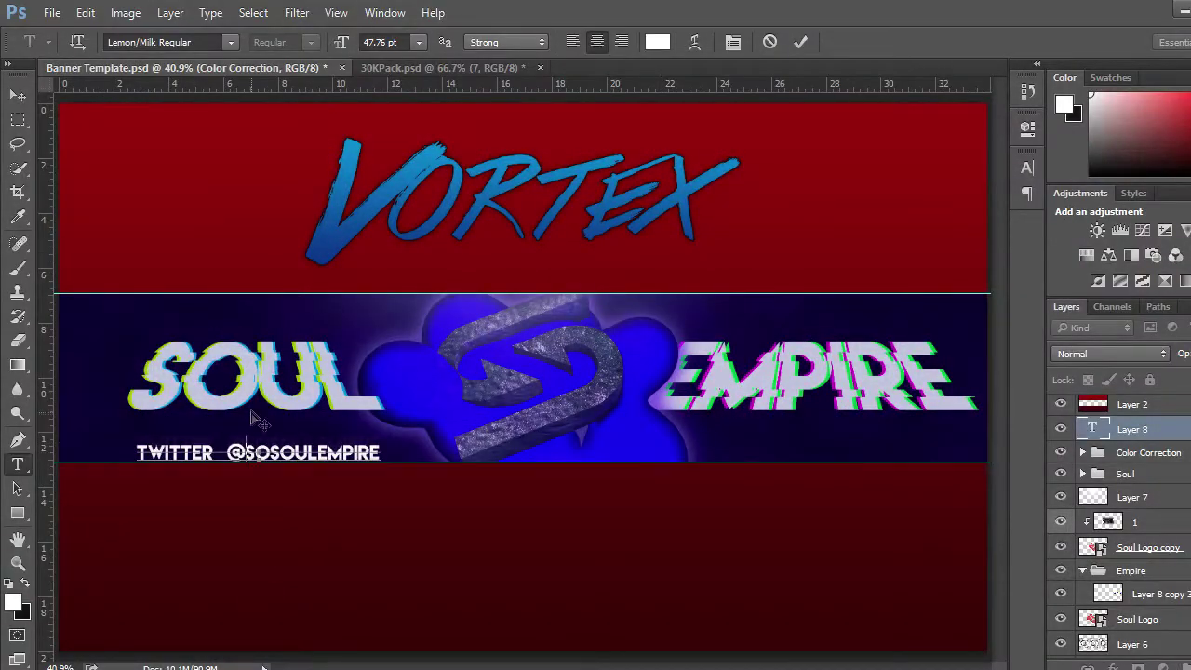
- Restyle the Twitter line in Klavika Reg Caps Italic with a colon after TWITTER, and commit it
{"action": "left_click", "coordinate": [231, 42]}
{"action": "scroll", "coordinate": [433, 207], "scroll_direction": "up", "scroll_amount": 10}
{"action": "scroll", "coordinate": [472, 199], "scroll_direction": "up", "scroll_amount": 5}
{"action": "left_click", "coordinate": [366, 582]}
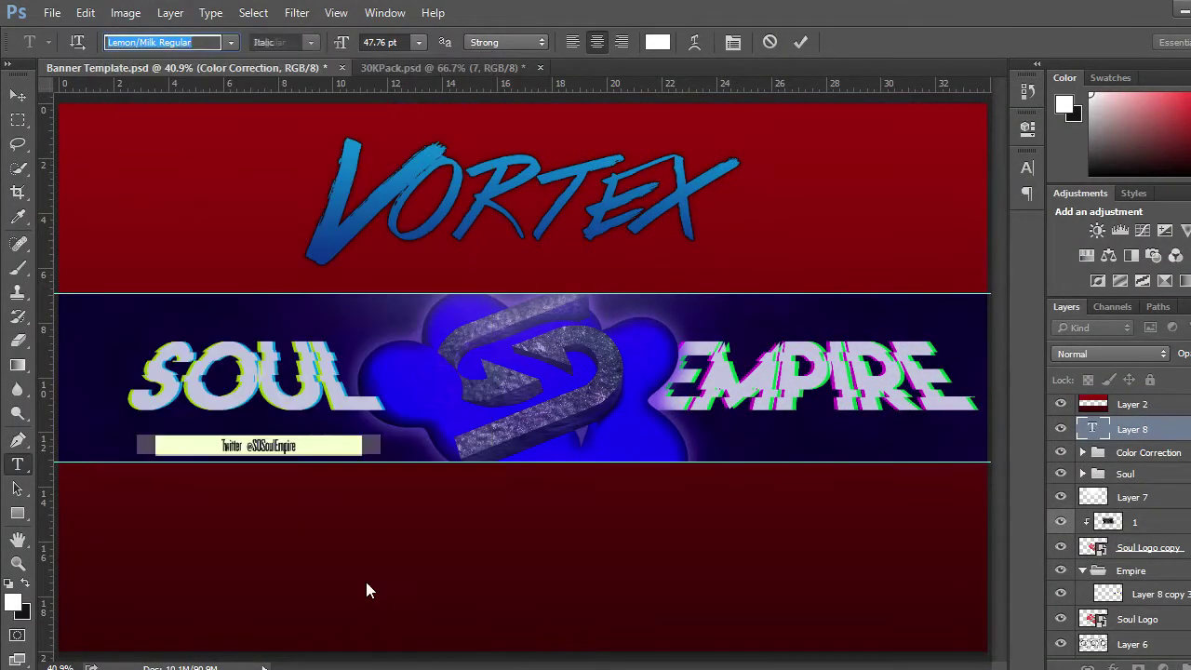
{"action": "type", "text": ":"}
{"action": "key", "text": "ctrl+Return"}
{"action": "key", "text": "v"}
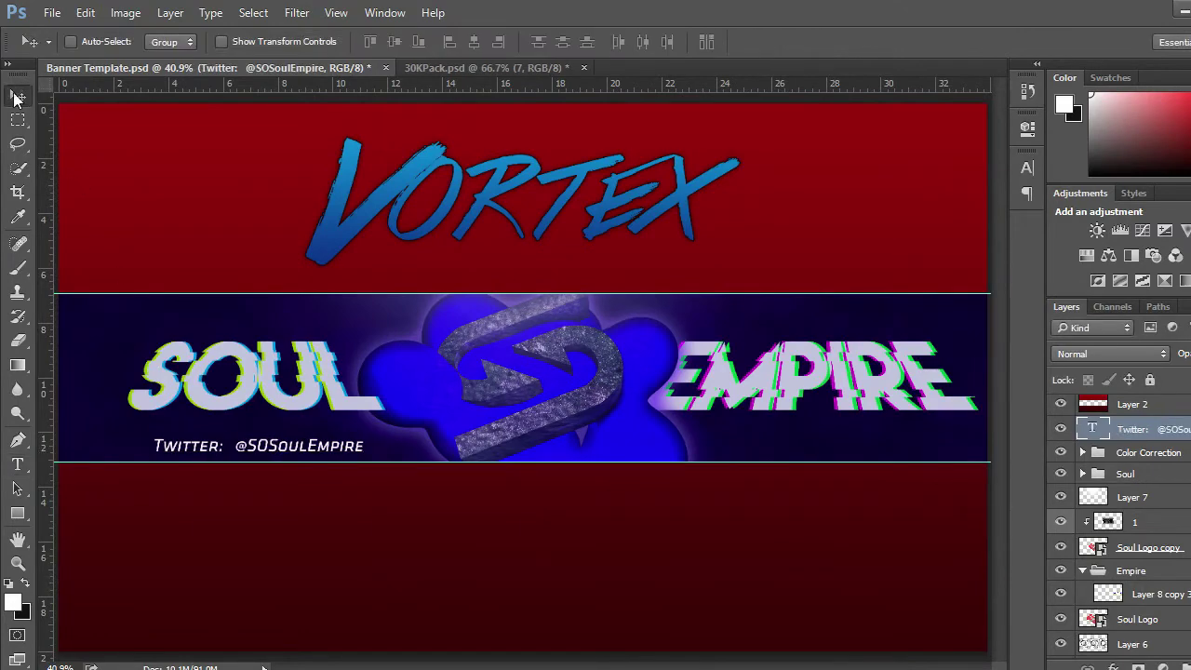
{"action": "key", "text": "ctrl+shift+alt+n"}
{"action": "key", "text": "u"}
{"action": "key", "text": "d"}
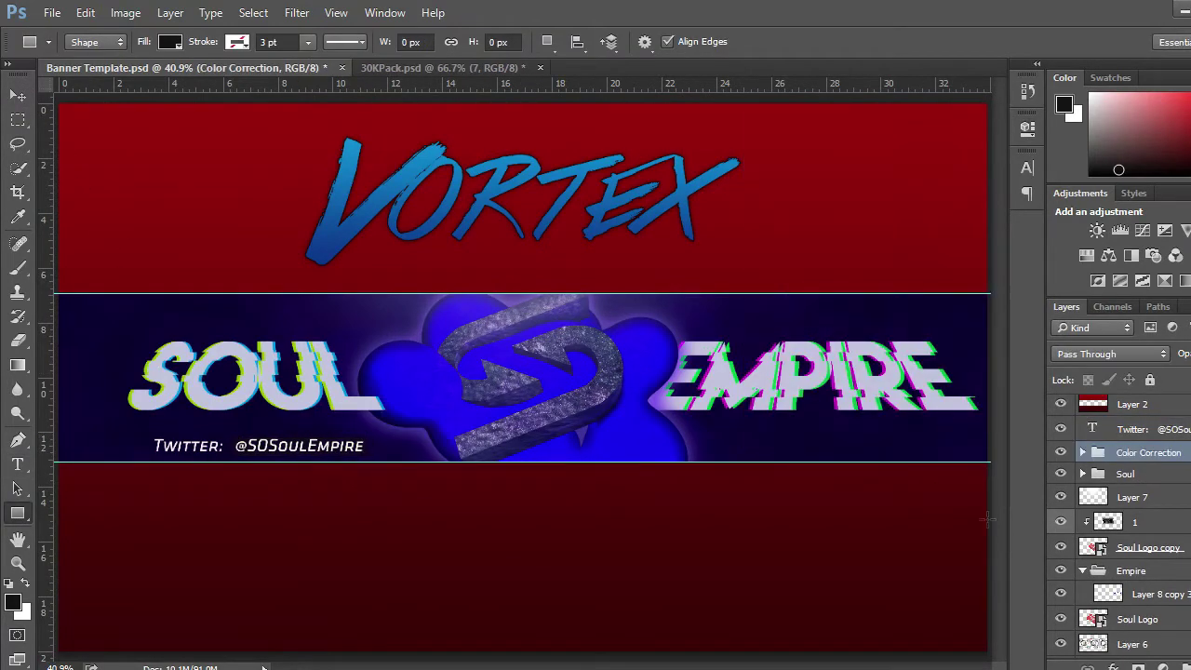
- Give the Twitter handle's box a white stroke and a colour overlay
{"action": "key", "text": "v"}
{"action": "double_click", "coordinate": [1145, 454]}
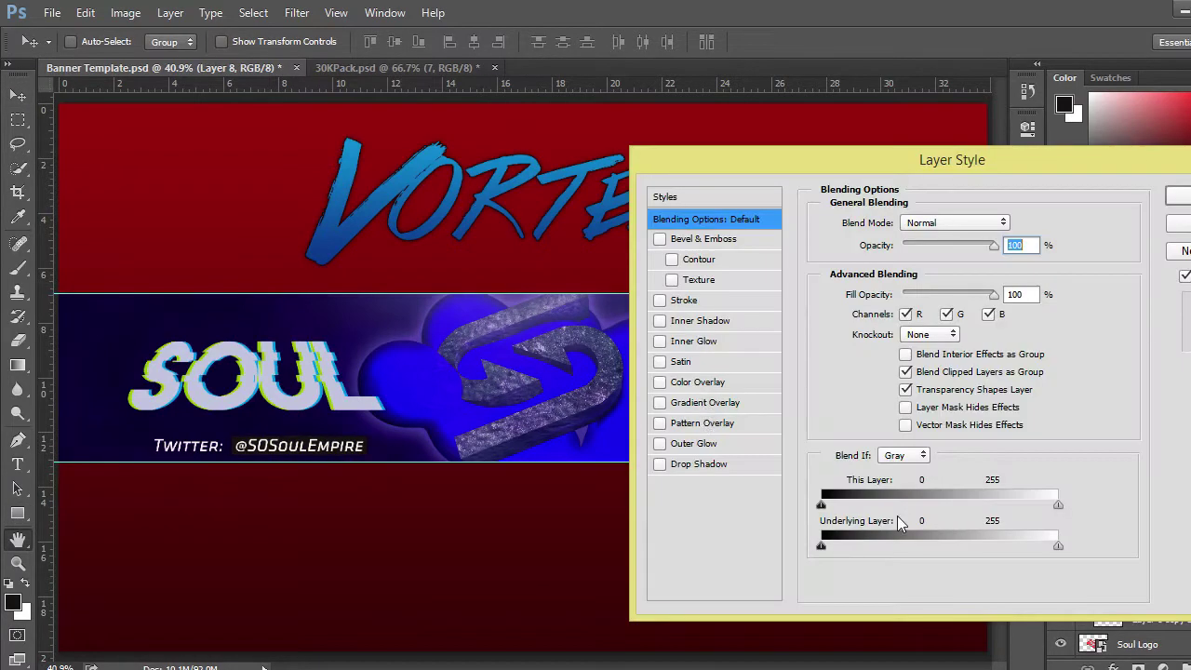
{"action": "left_click", "coordinate": [698, 381]}
{"action": "left_click", "coordinate": [684, 299]}
{"action": "left_click", "coordinate": [863, 350]}
{"action": "left_click", "coordinate": [1090, 204]}
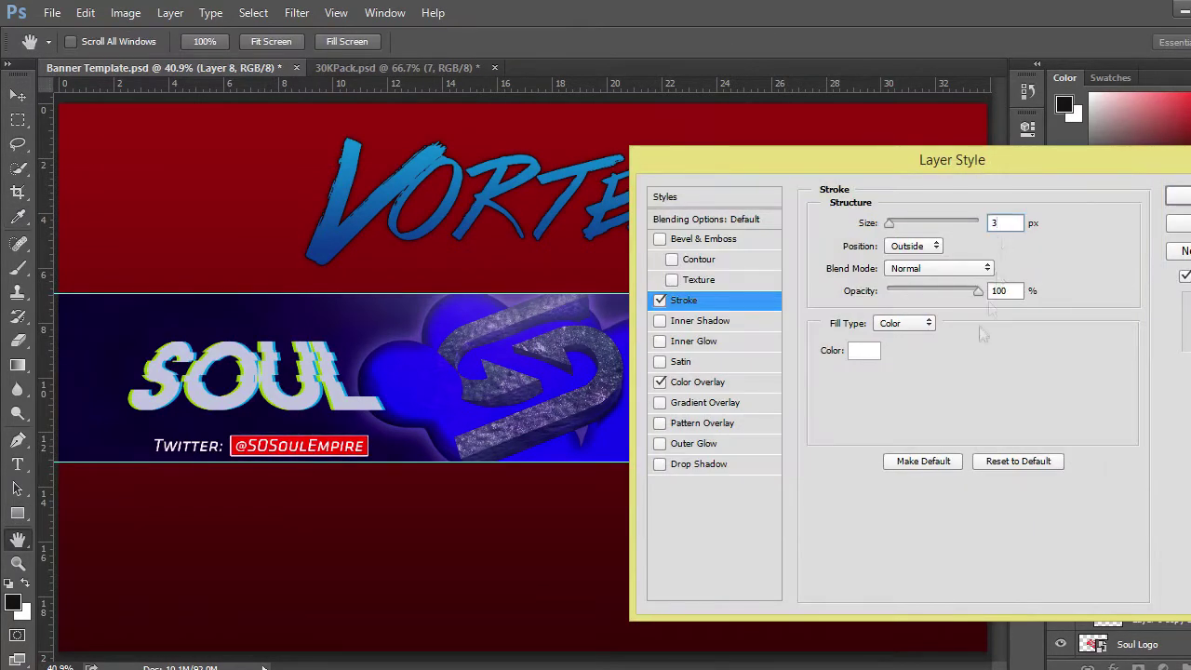
- Add a darker grey inner glow to the box and apply the layer styles
{"action": "left_click", "coordinate": [704, 341]}
{"action": "left_click", "coordinate": [858, 291]}
{"action": "left_click", "coordinate": [710, 399]}
{"action": "left_click", "coordinate": [1089, 208]}
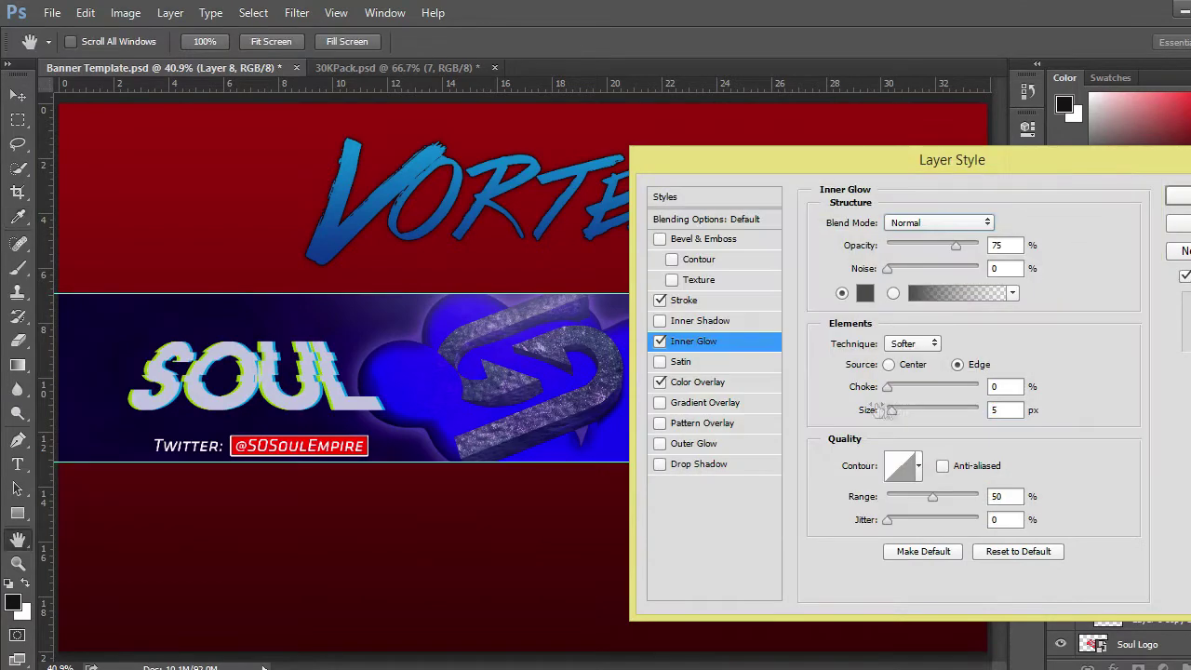
{"action": "left_click", "coordinate": [864, 292]}
{"action": "left_click", "coordinate": [1089, 205]}
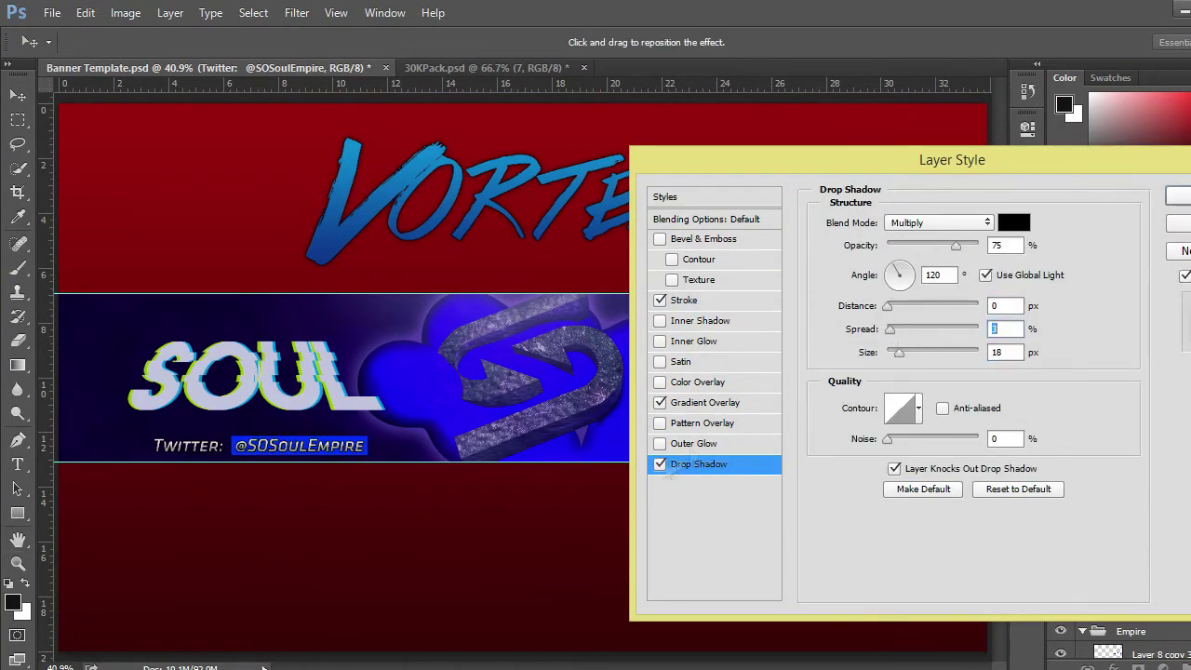
{"action": "key", "text": "Return"}
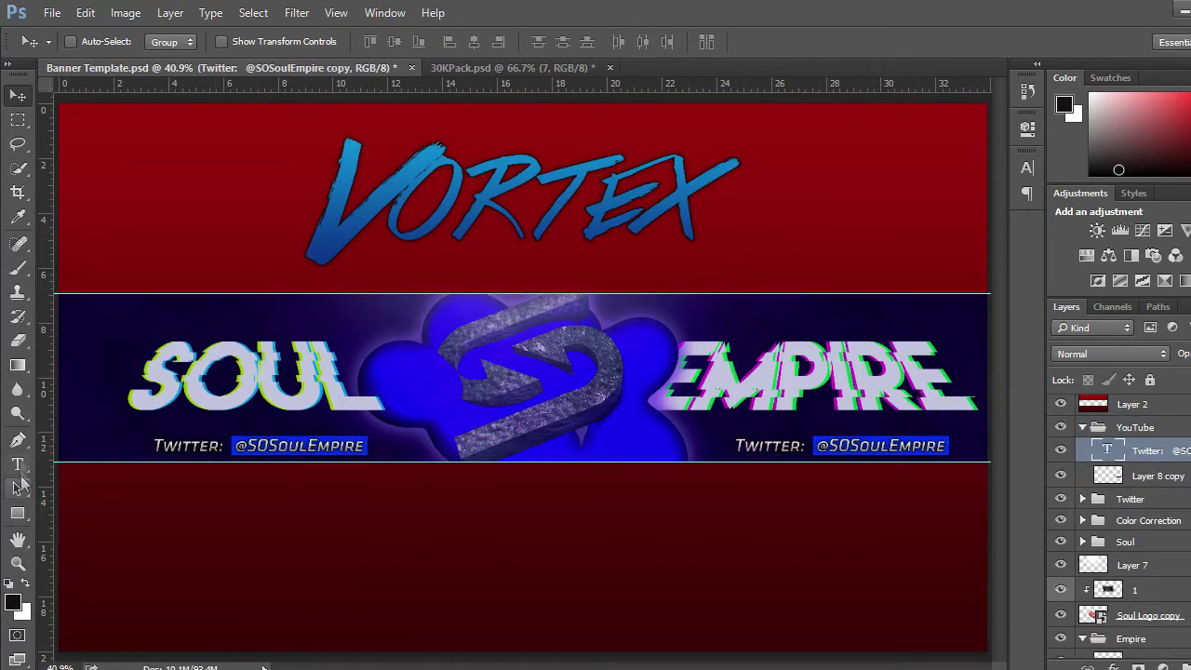
- Replace 'TWITTER:' in the right copy with the YouTube text, align it, and hide guides
{"action": "left_click", "coordinate": [17, 463]}
{"action": "left_click_drag", "start_coordinate": [735, 445], "coordinate": [804, 448]}
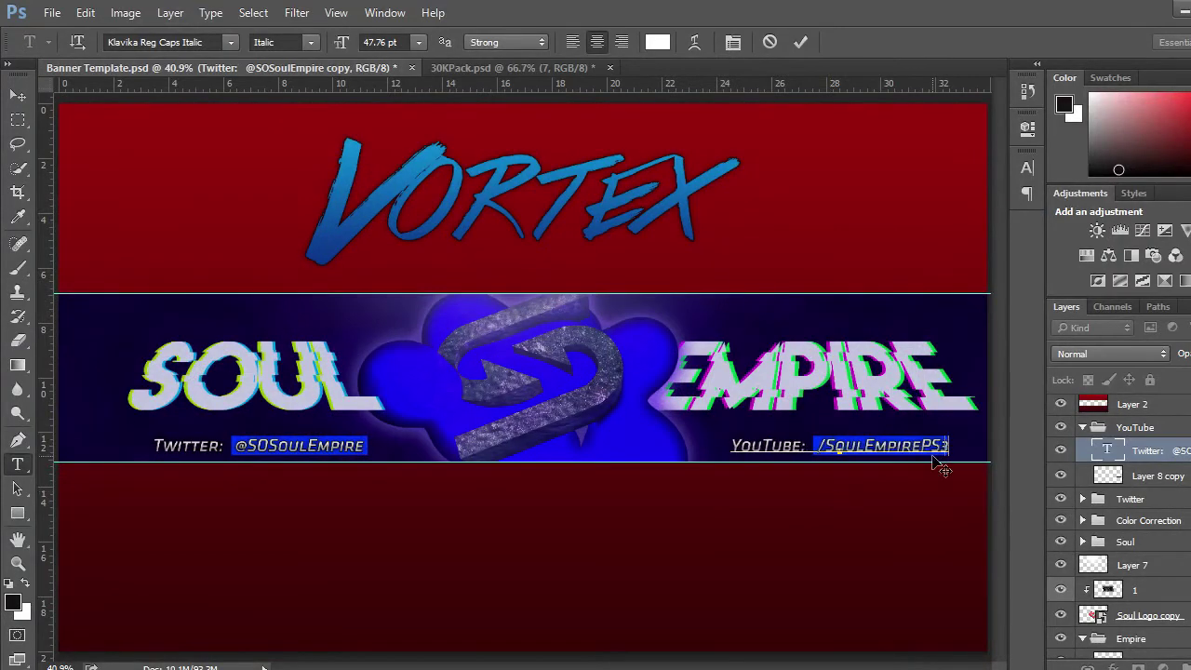
{"action": "key", "text": "ctrl+Return"}
{"action": "key", "text": "v"}
{"action": "left_click_drag", "start_coordinate": [835, 449], "coordinate": [836, 448]}
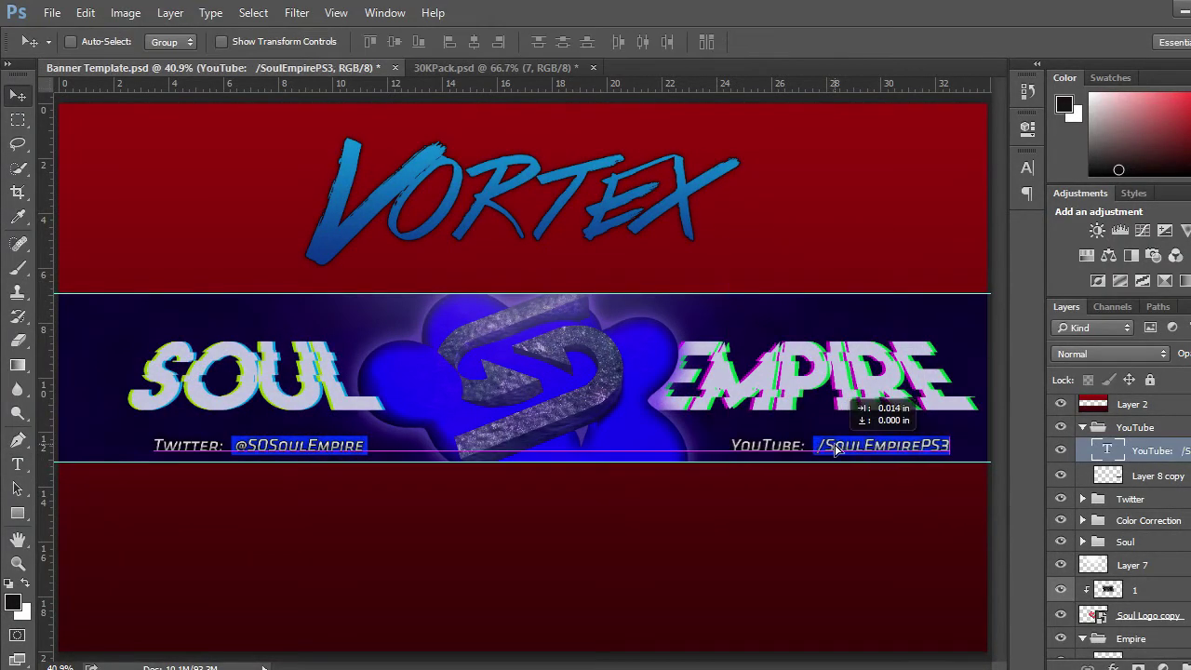
{"action": "key", "text": "ctrl+h"}
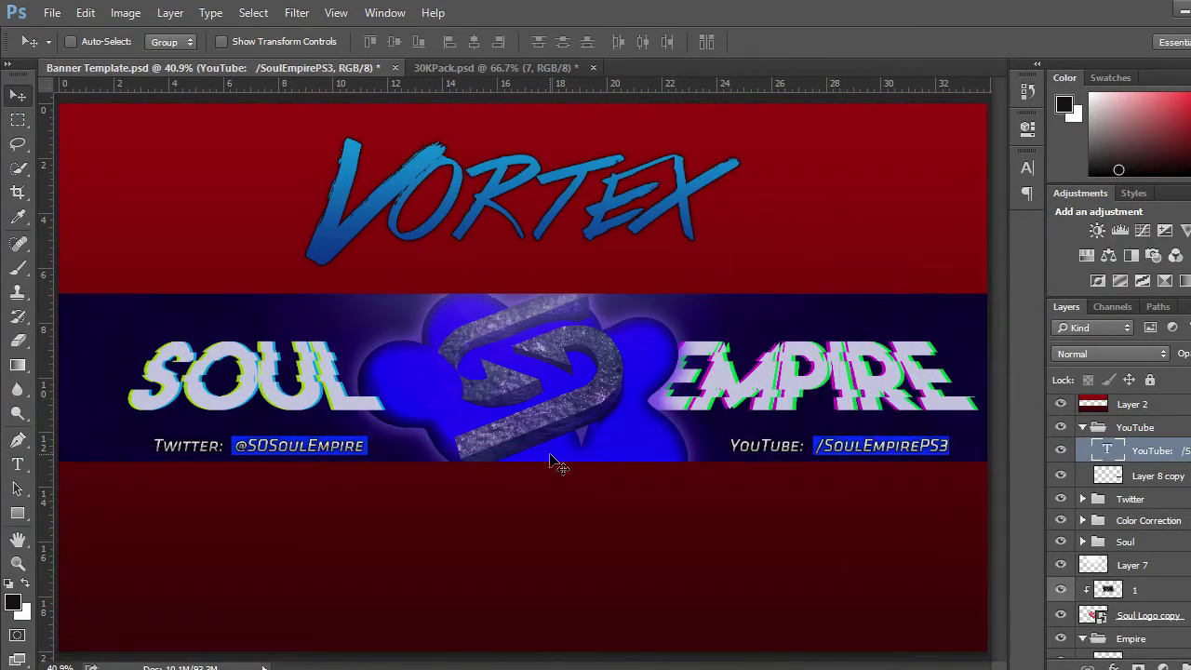